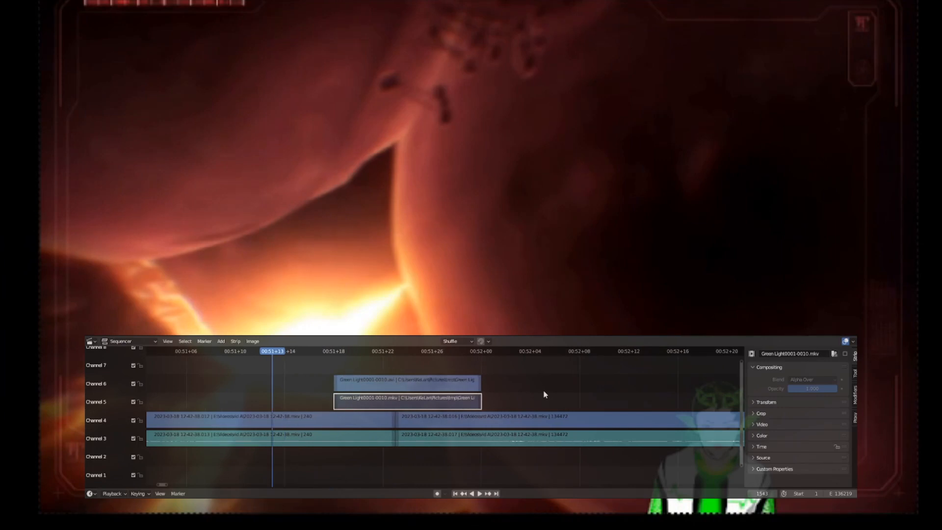
# Play the timeline across the cut in channel 4 under the Green Light avi strip, and return to 00:51+12
pyautogui.scroll(-4, 544, 395)
pyautogui.scroll(3, 543, 390)
pyautogui.press('space')
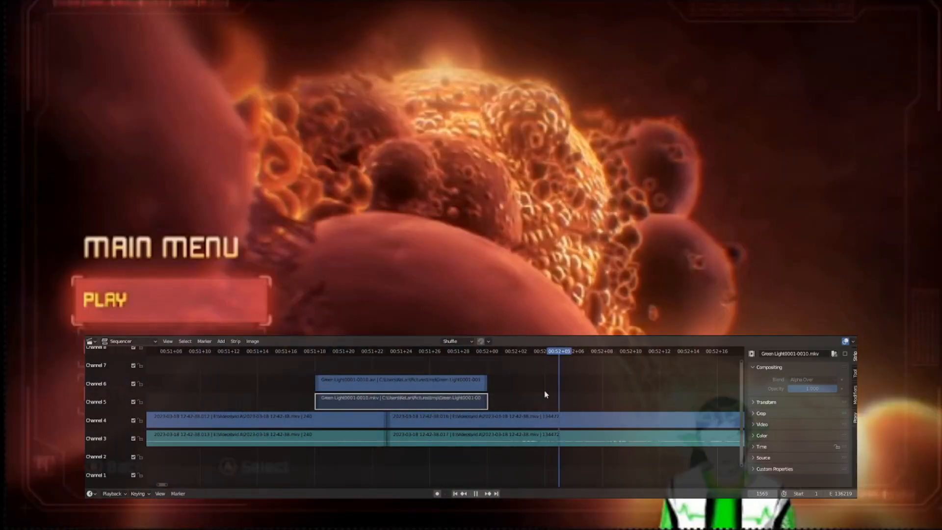
pyautogui.moveTo(553, 394); pyautogui.dragTo(230, 397)
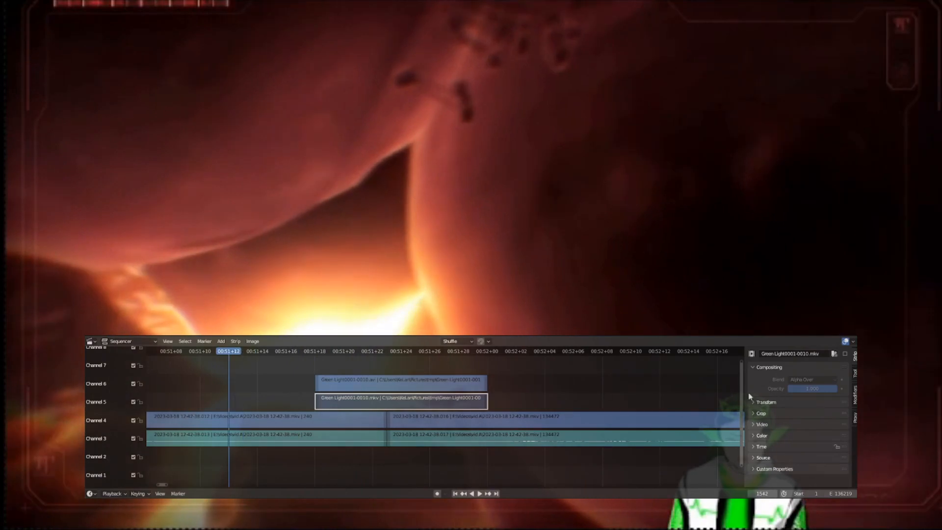
# Set the blend mode of the Green Light avi strip in channel 6 to Add
pyautogui.click(398, 379)
pyautogui.click(826, 379)
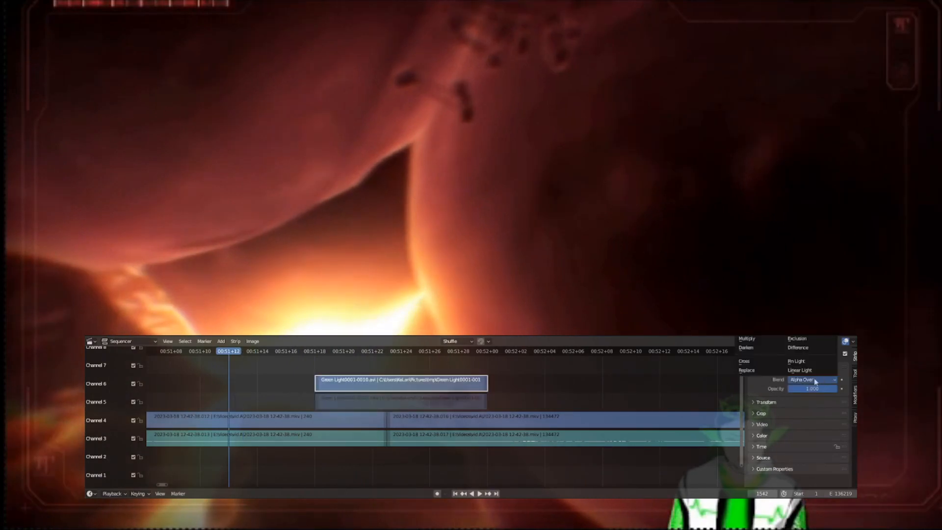
pyautogui.press('a')
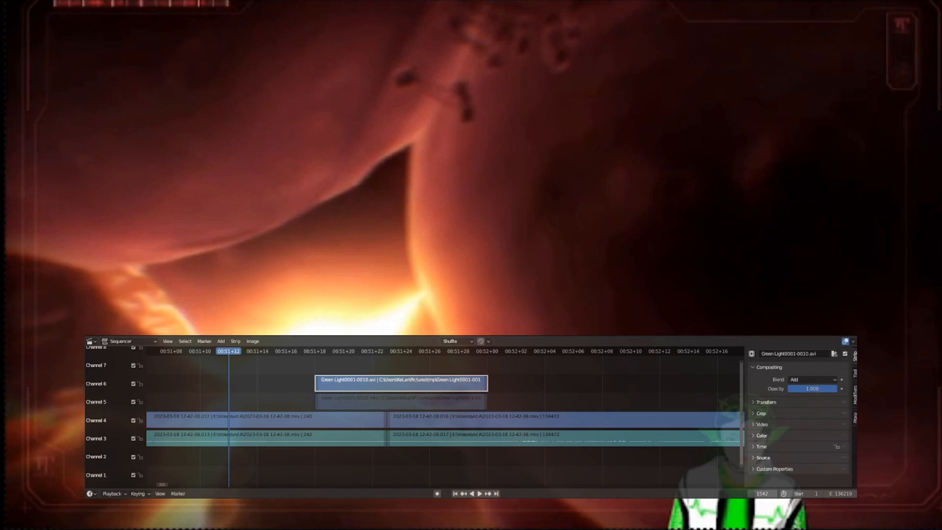
pyautogui.click(806, 381)
# Play and scrub through the Green Light avi strip to check how it blends over the footage
pyautogui.press('space')
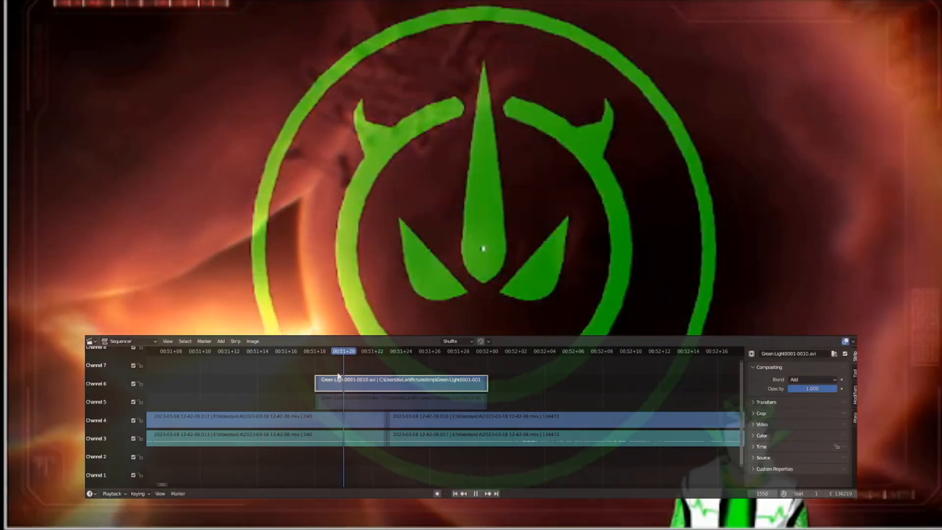
pyautogui.moveTo(337, 373); pyautogui.dragTo(268, 375)
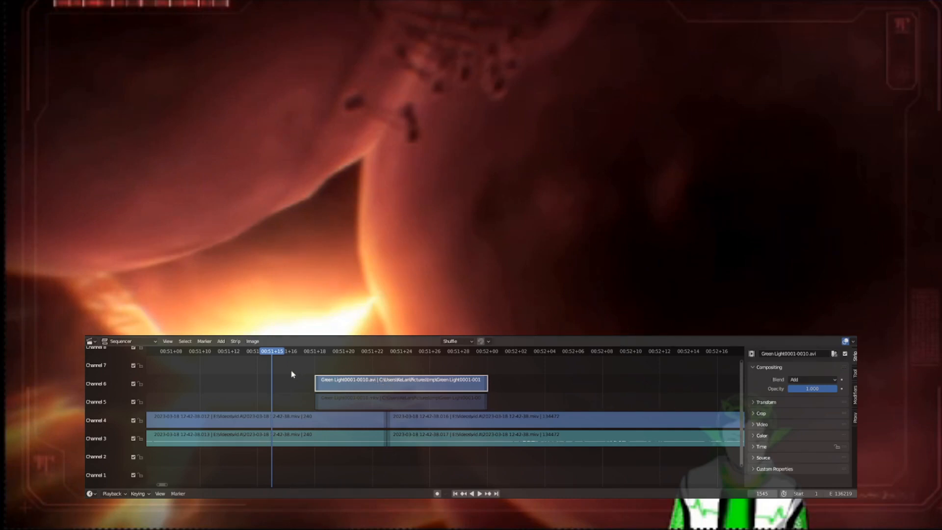
pyautogui.press('space')
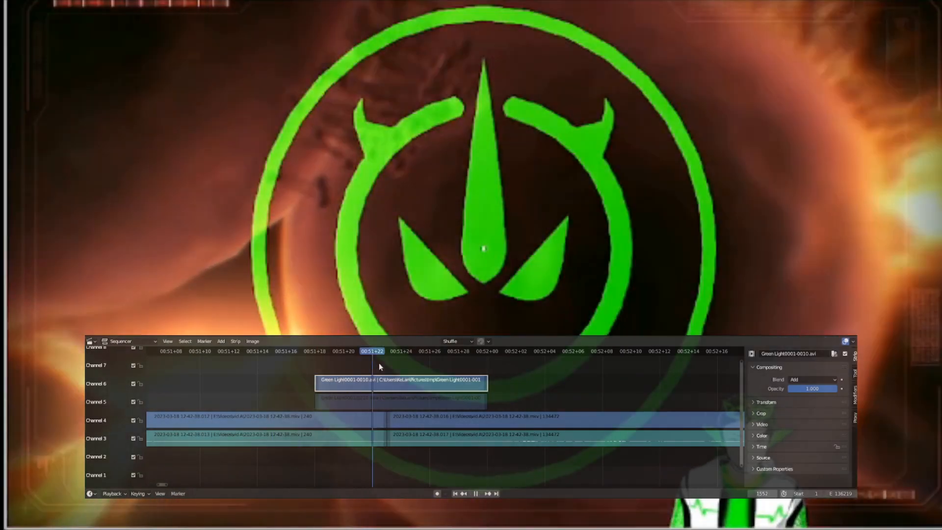
pyautogui.moveTo(379, 363); pyautogui.dragTo(515, 363)
pyautogui.press('space')
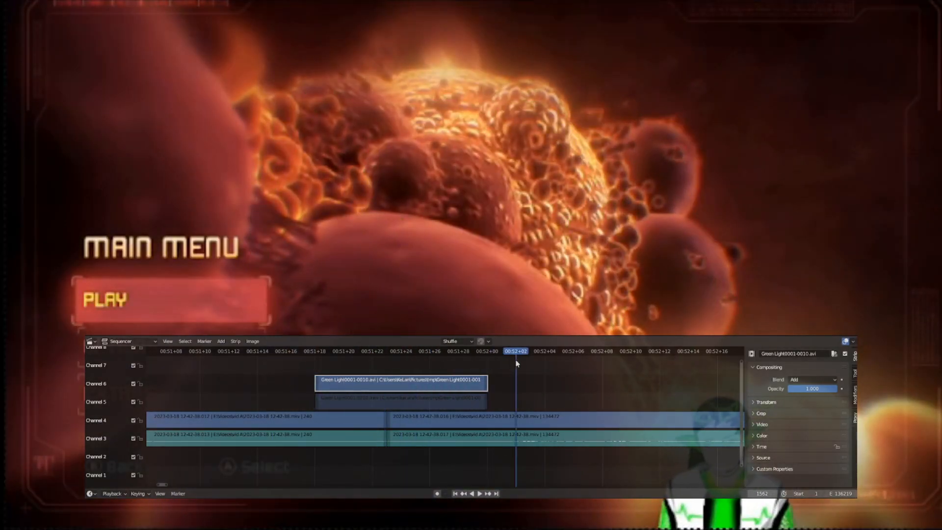
# Delete the Green Light avi strip from channel 6 and enable the muted mkv strip in channel 5
pyautogui.rightClick(441, 365)
pyautogui.click(432, 354)
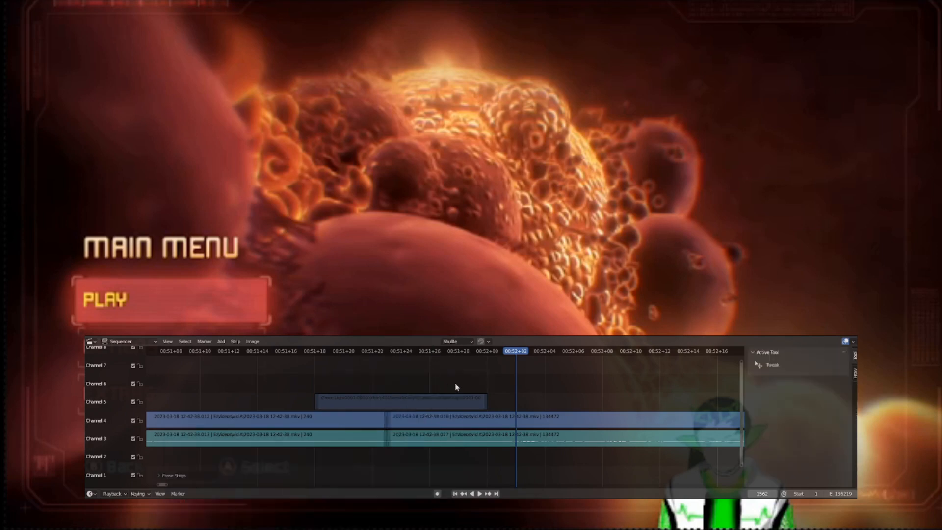
pyautogui.click(431, 400)
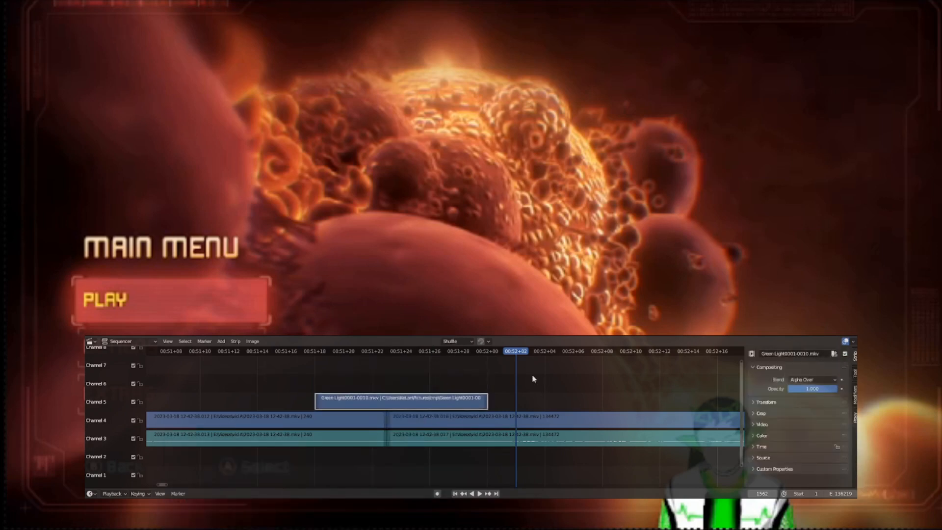
# Play and scrub the mkv overlay across the channel 4 cut, stopping on the cut at 00:51+23
pyautogui.click(215, 384)
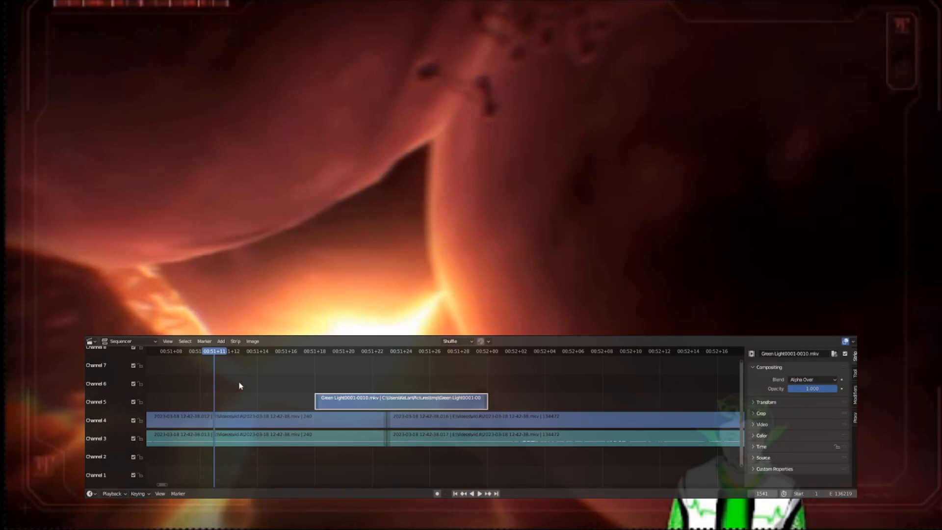
pyautogui.press('space')
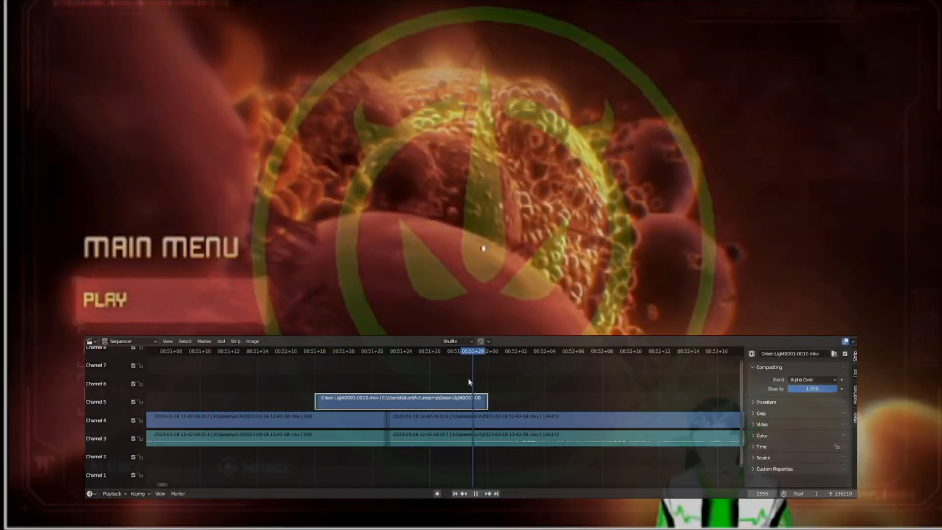
pyautogui.moveTo(469, 381); pyautogui.dragTo(611, 372)
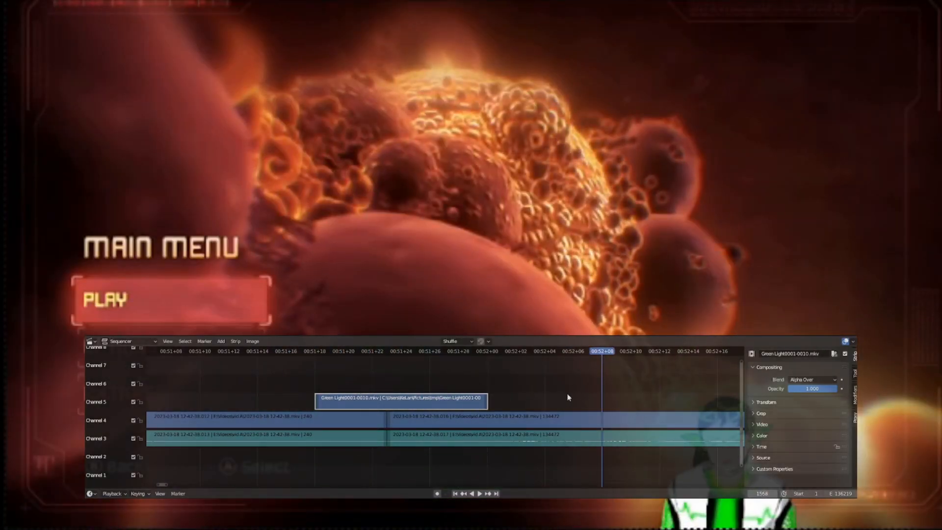
pyautogui.moveTo(314, 384); pyautogui.dragTo(286, 381)
pyautogui.scroll(-5, 420, 366)
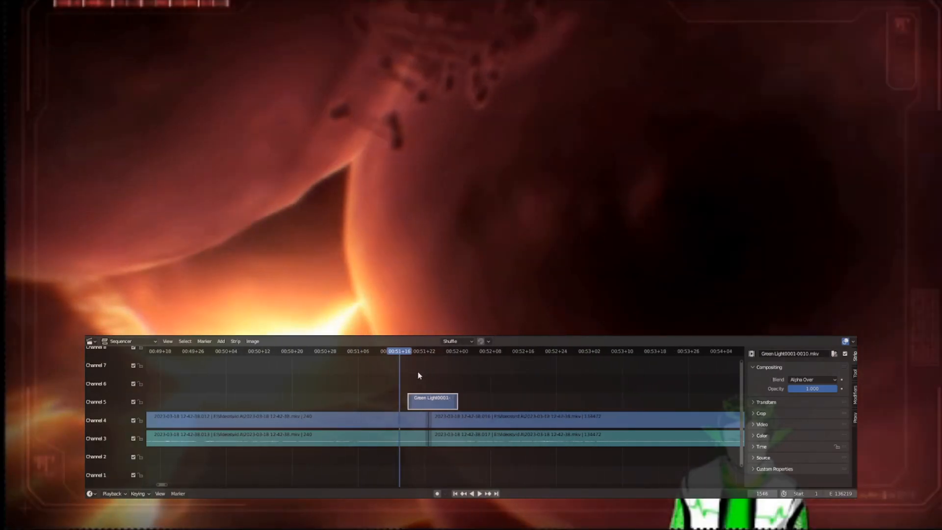
pyautogui.moveTo(340, 401); pyautogui.dragTo(379, 403)
pyautogui.scroll(1, 412, 406)
pyautogui.scroll(2, 414, 407)
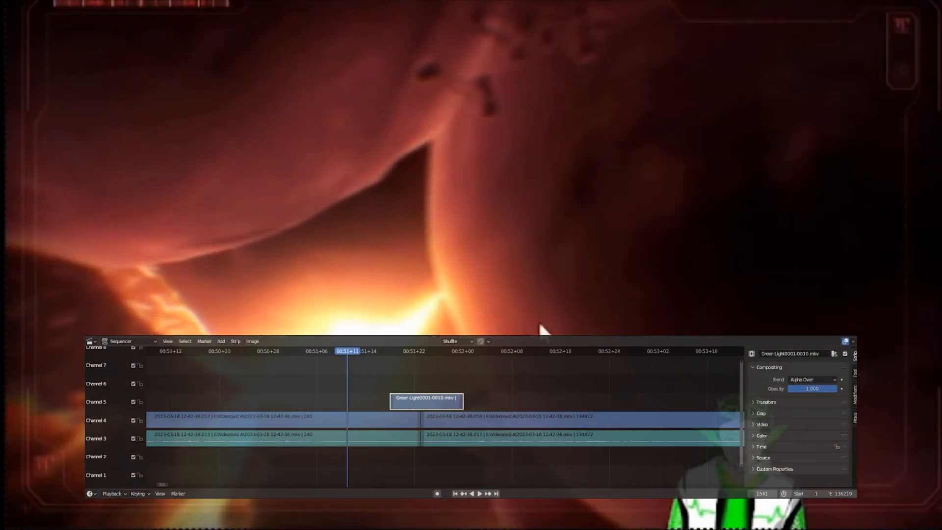
pyautogui.press('space')
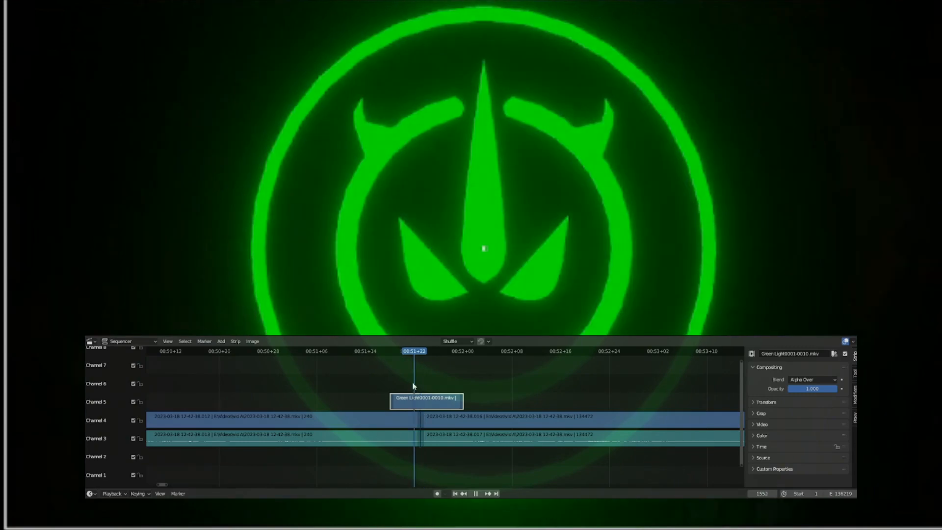
pyautogui.click(384, 378)
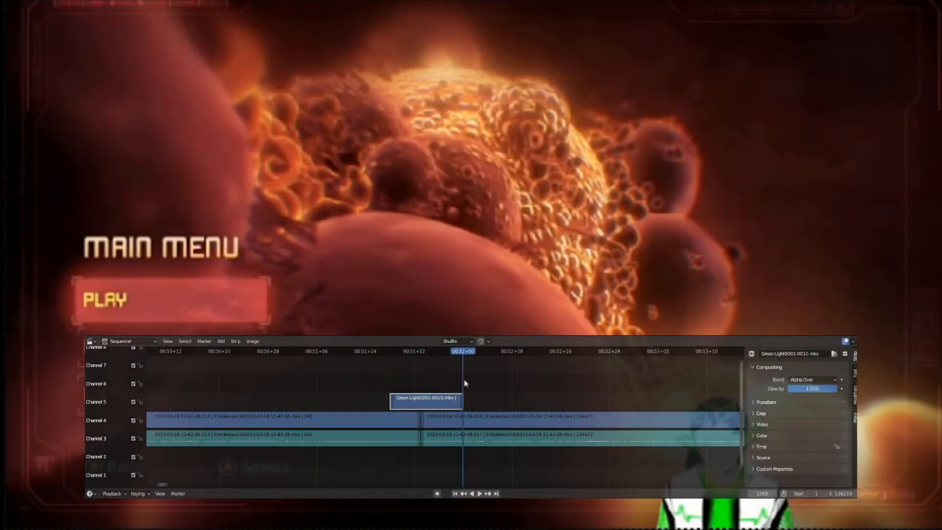
pyautogui.moveTo(463, 379); pyautogui.dragTo(420, 376)
pyautogui.press('space')
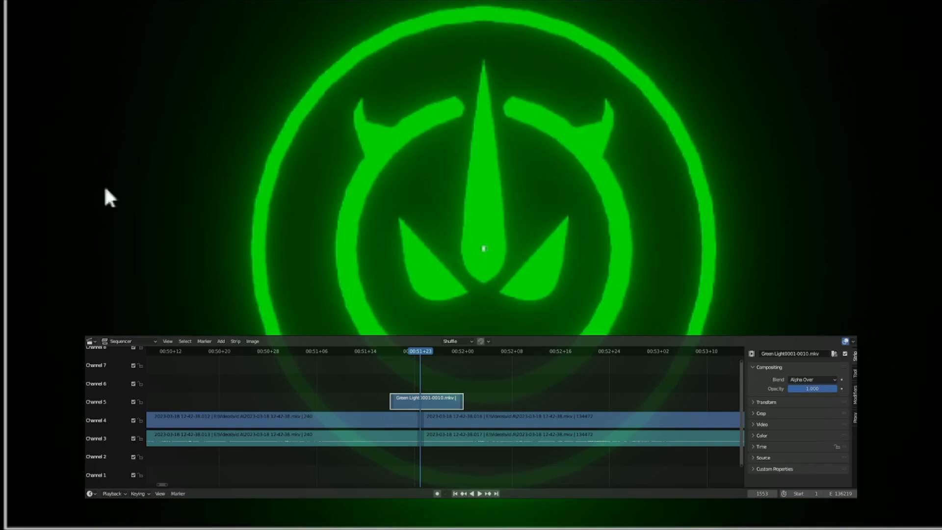
# Replay the transition from before the mkv strip until past its end, and return to 00:51+17
pyautogui.scroll(2, 757, 293)
pyautogui.scroll(-3, 750, 361)
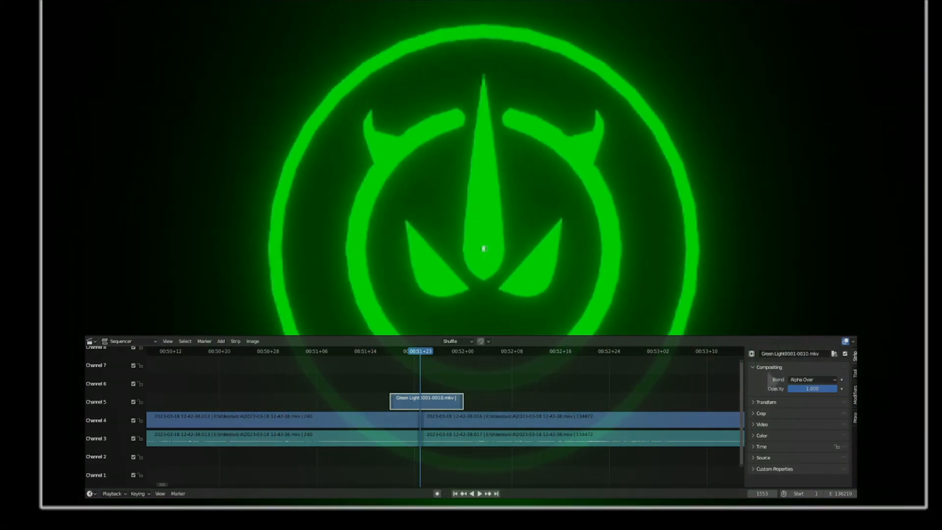
pyautogui.scroll(3, 367, 412)
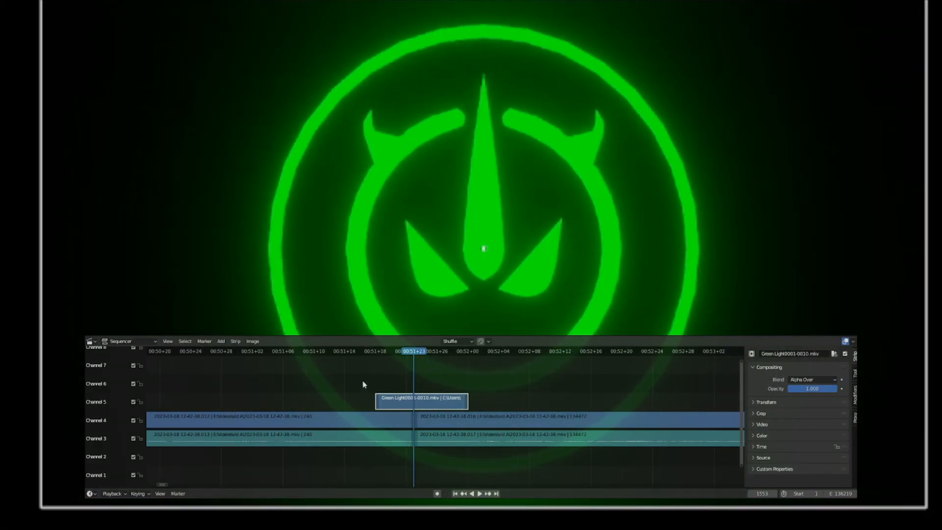
pyautogui.keyDown('shift'); pyautogui.rightClick(358, 379); pyautogui.keyUp('shift')
pyautogui.press('space')
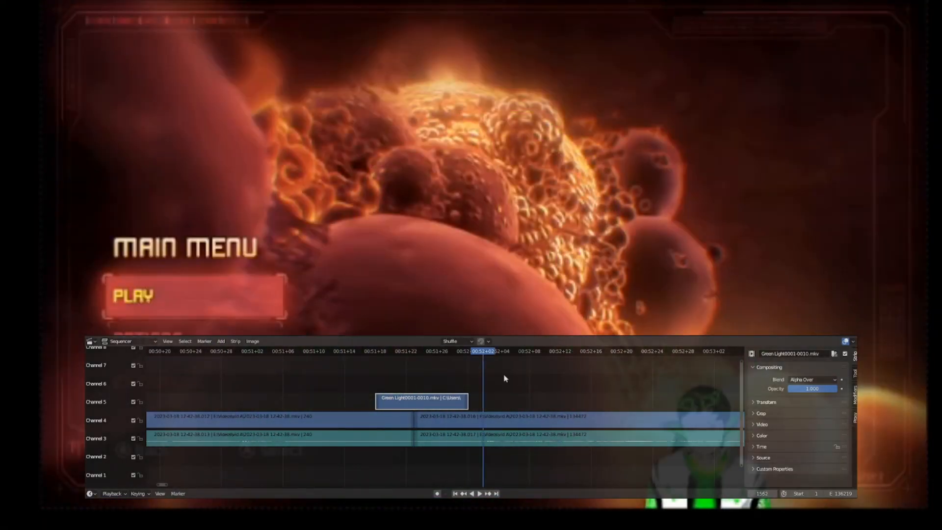
pyautogui.keyDown('shift'); pyautogui.moveTo(474, 377); pyautogui.dragTo(369, 386, button='right'); pyautogui.keyUp('shift')
pyautogui.press('space')
pyautogui.press('Escape')
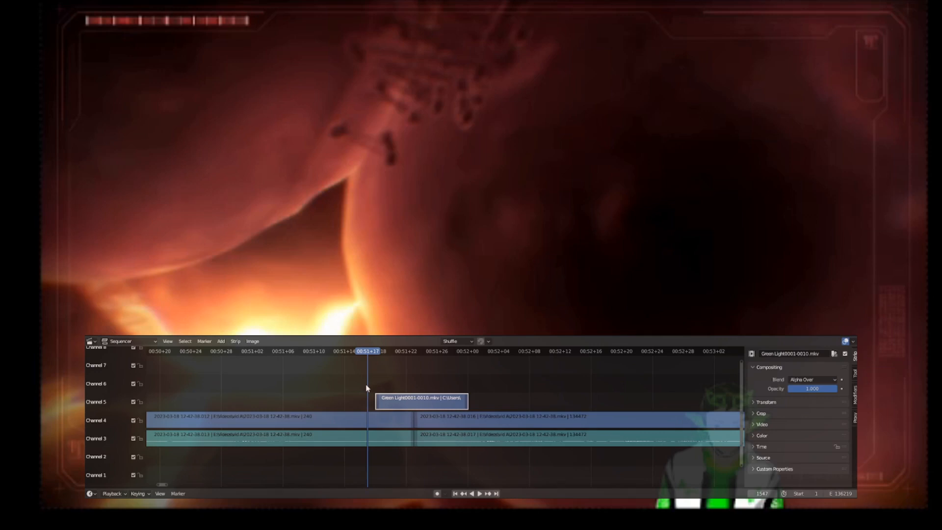
# Place the playhead on the cut at 00:51+23 and duplicate the Green Light mkv strip into channel 6
pyautogui.scroll(5, 400, 378)
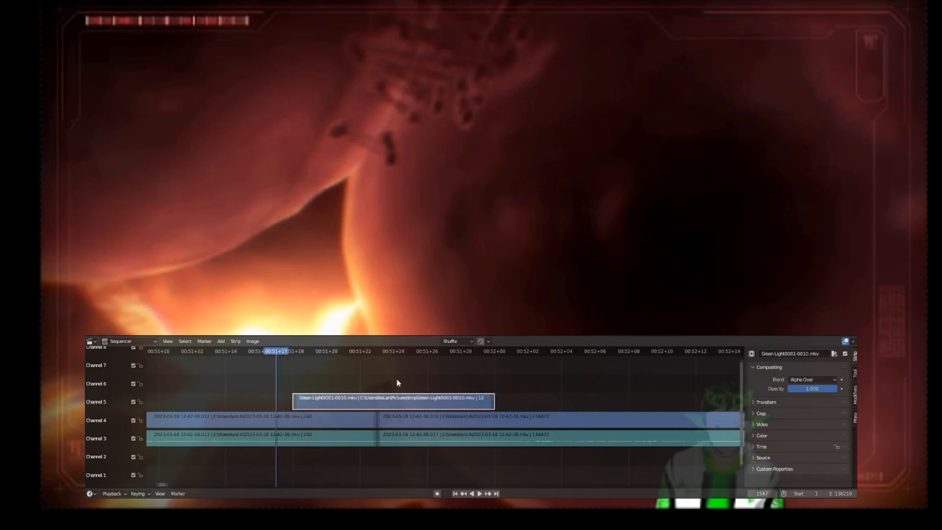
pyautogui.press('space')
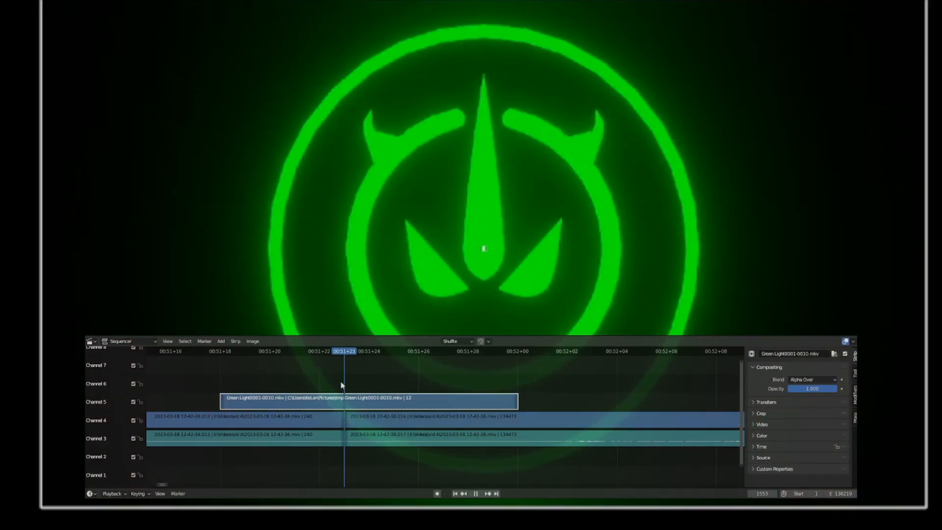
pyautogui.scroll(-1, 428, 396)
pyautogui.hotkey('shift', 'd')
pyautogui.click(424, 371)
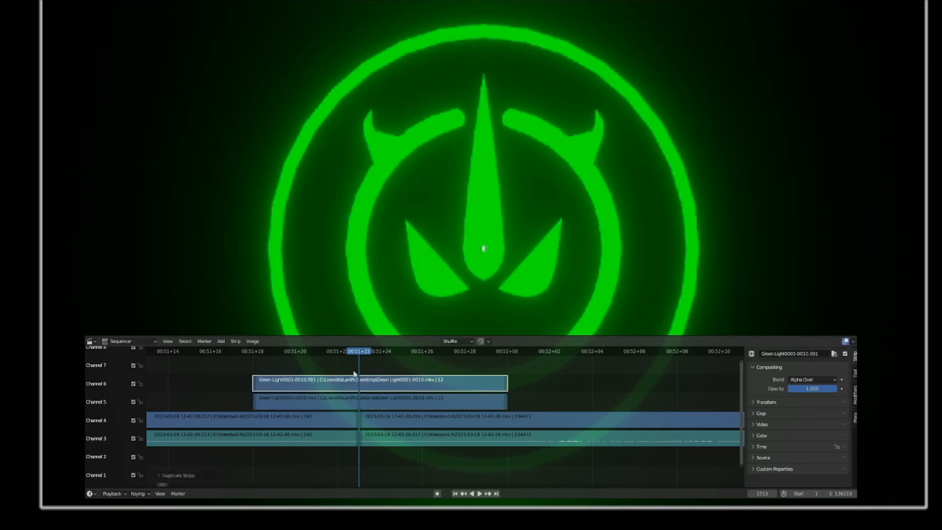
# Split the duplicated Green Light strip in channel 6 at 00:51+23
pyautogui.click(374, 400)
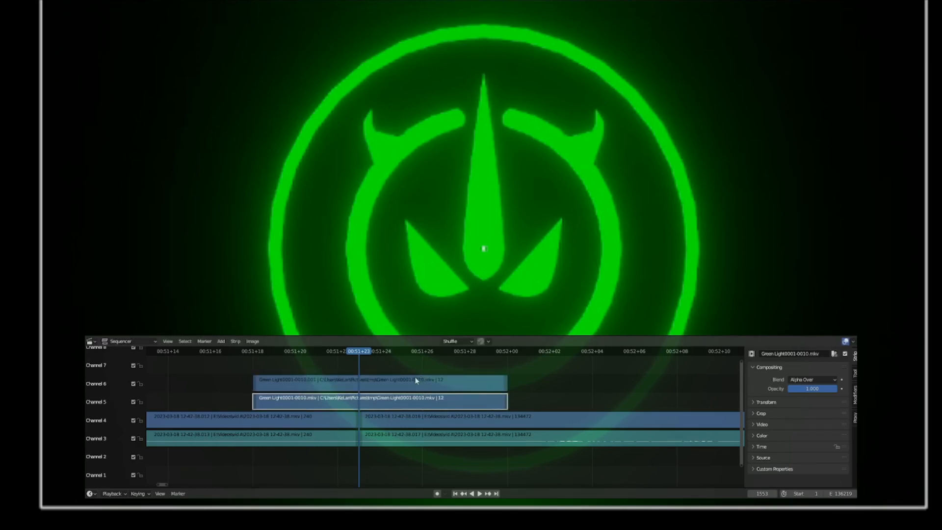
pyautogui.rightClick(362, 371)
pyautogui.rightClick(360, 372)
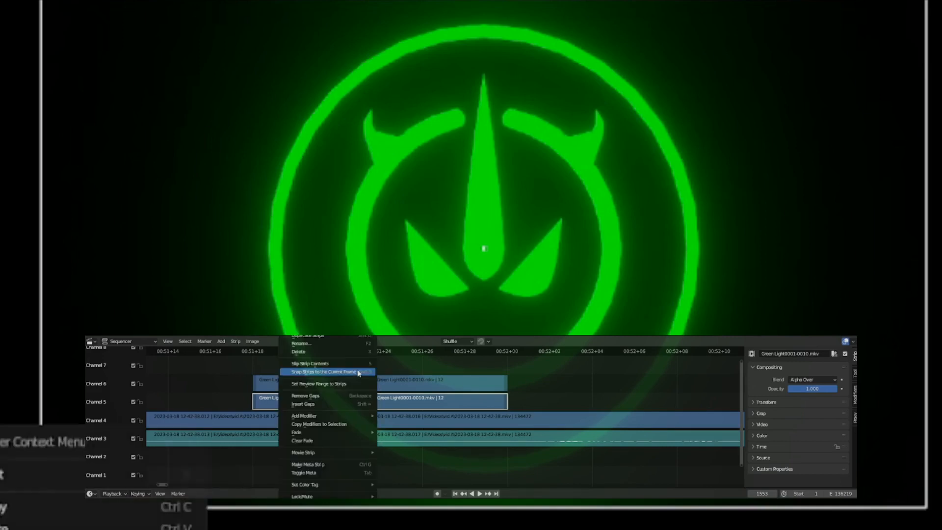
pyautogui.keyDown('shift'); pyautogui.moveTo(375, 371); pyautogui.dragTo(381, 369, button='right'); pyautogui.keyUp('shift')
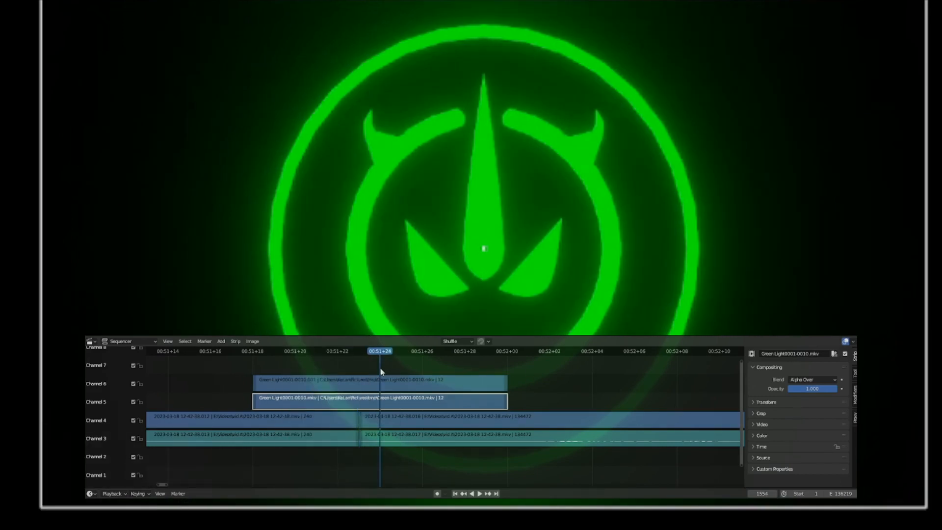
pyautogui.click(384, 383)
pyautogui.keyDown('shift'); pyautogui.moveTo(379, 364); pyautogui.dragTo(357, 367, button='right'); pyautogui.keyUp('shift')
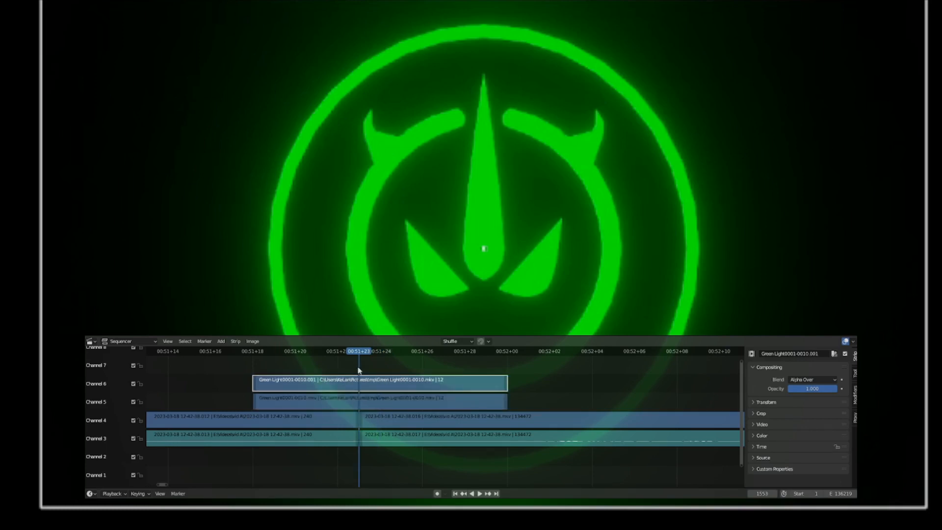
pyautogui.press('k')
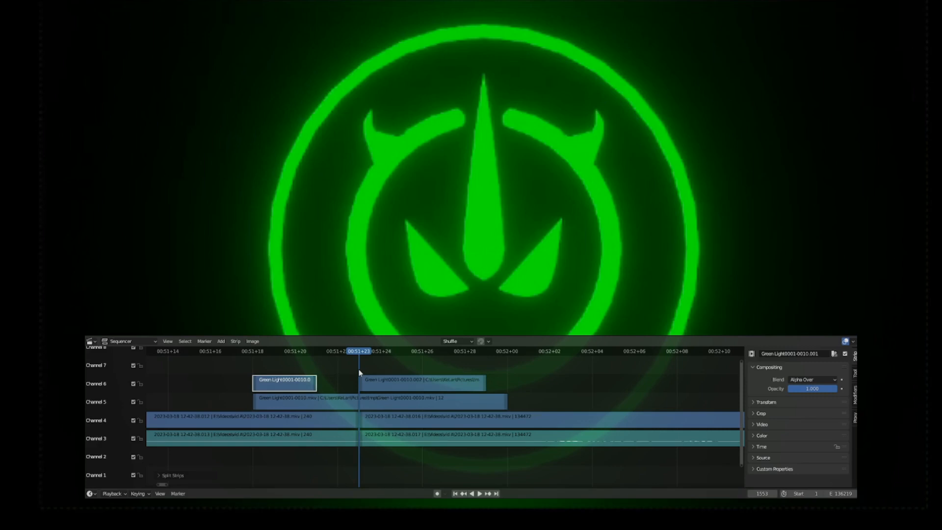
# Split the original mkv strip in channel 5 at 00:51+24 and delete the piece after the split
pyautogui.click(364, 401)
pyautogui.press('space')
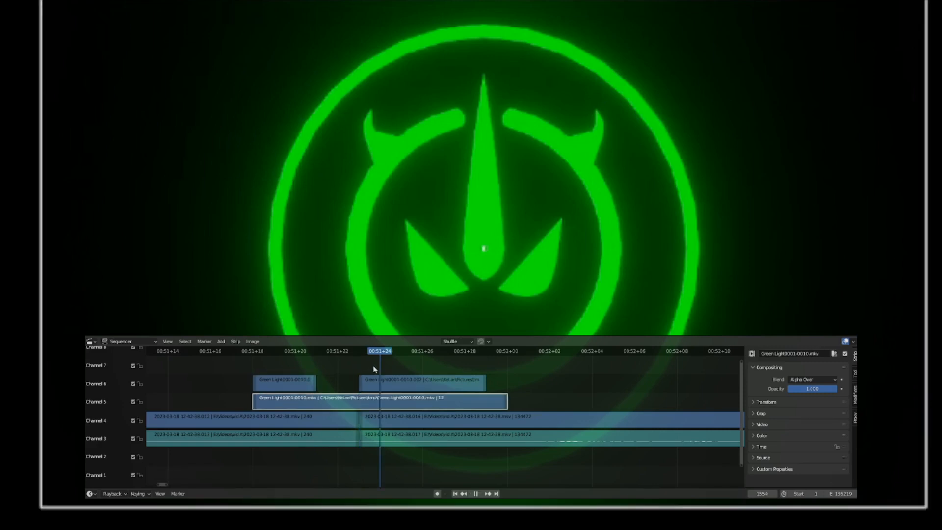
pyautogui.press('space')
pyautogui.press('k')
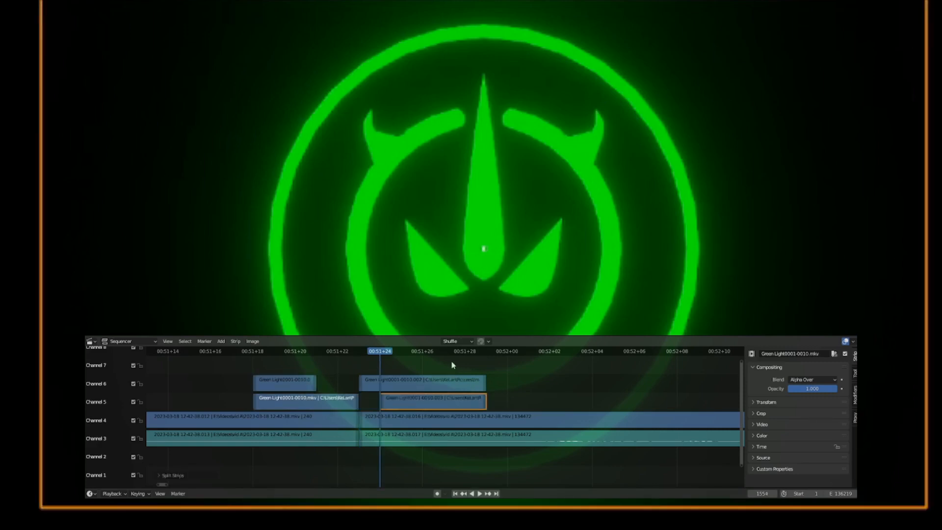
pyautogui.click(444, 402)
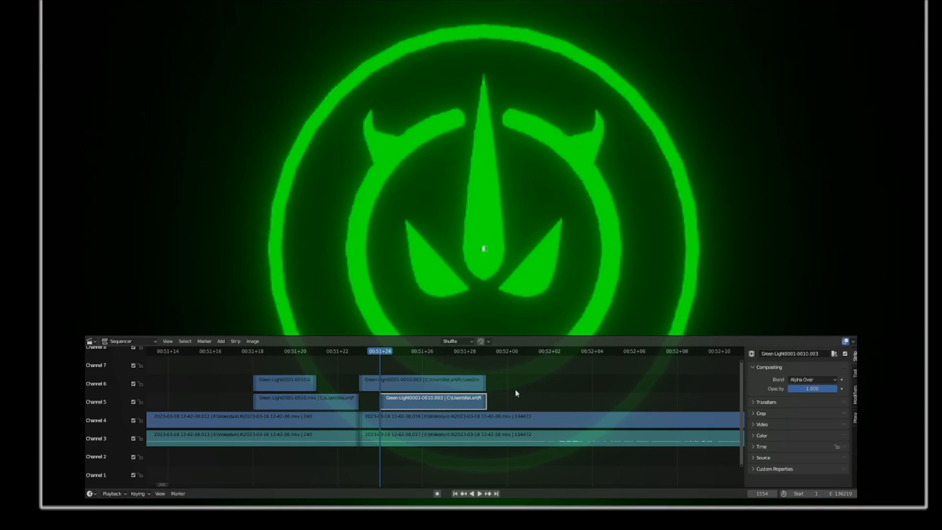
pyautogui.hotkey('ctrl', 'z')
pyautogui.press('k')
pyautogui.rightClick(470, 398)
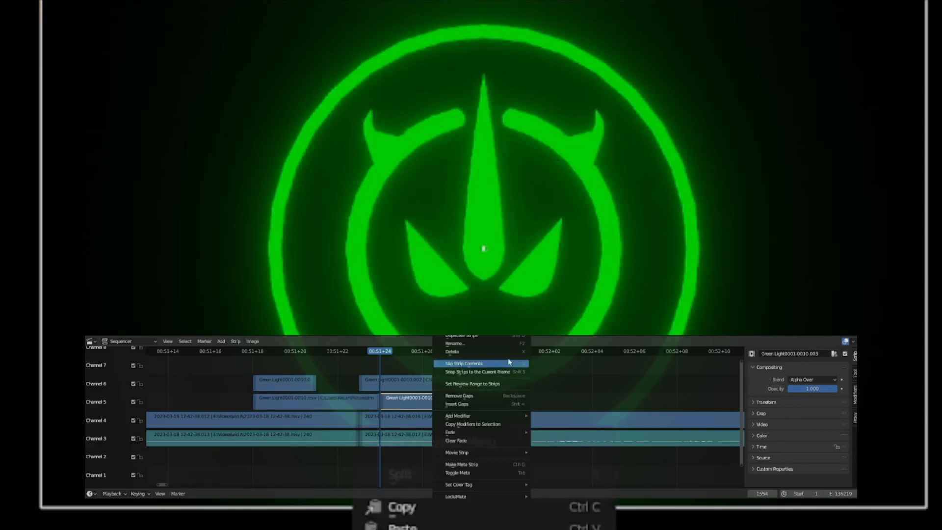
pyautogui.click(452, 352)
# Delete the first half of the duplicated Green Light strip in channel 6 and move its remaining half into channel 5, directly after the cut
pyautogui.rightClick(300, 384)
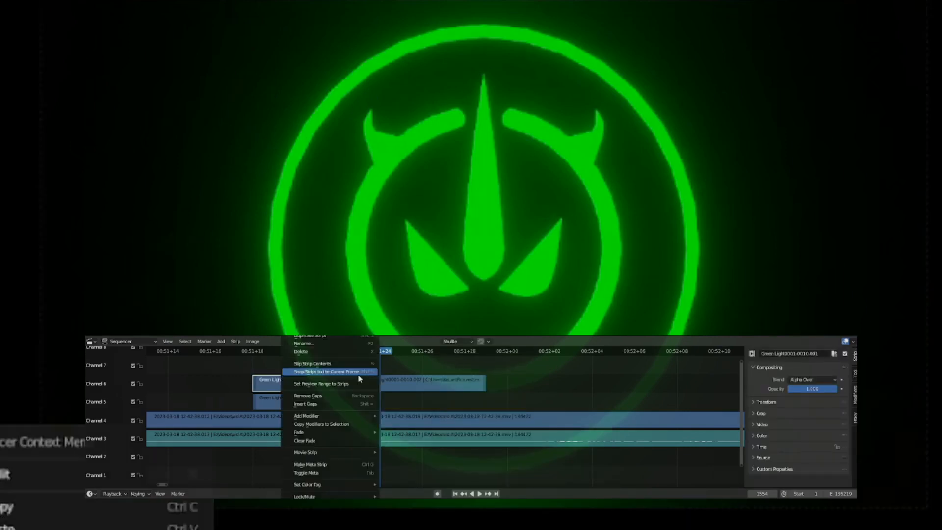
pyautogui.click(335, 352)
pyautogui.click(399, 382)
pyautogui.moveTo(398, 382); pyautogui.dragTo(402, 402)
pyautogui.moveTo(345, 379); pyautogui.dragTo(402, 401)
pyautogui.press('g')
pyautogui.click(380, 400)
# Play back the two-part Green Light transition across the cut to check how it looks
pyautogui.press('space')
pyautogui.keyDown('shift'); pyautogui.moveTo(342, 379); pyautogui.dragTo(154, 387, button='right'); pyautogui.keyUp('shift')
pyautogui.press('space')
pyautogui.scroll(-8, 384, 385)
pyautogui.press('space')
pyautogui.scroll(-6, 442, 379)
pyautogui.moveTo(423, 381)
pyautogui.keyDown('shift'); pyautogui.mouseDown(button='right')
pyautogui.moveTo(369, 383)
pyautogui.moveTo(410, 385)
pyautogui.mouseUp(button='right'); pyautogui.keyUp('shift')
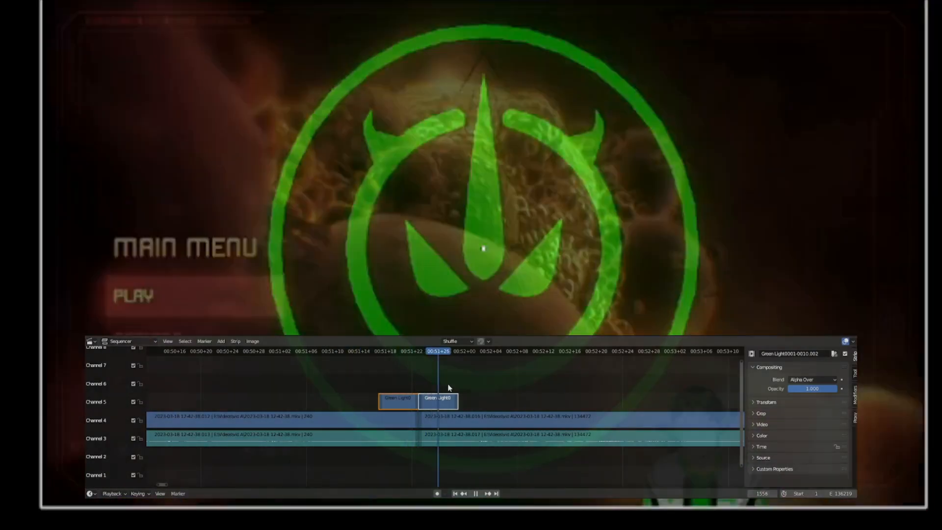
pyautogui.press('space')
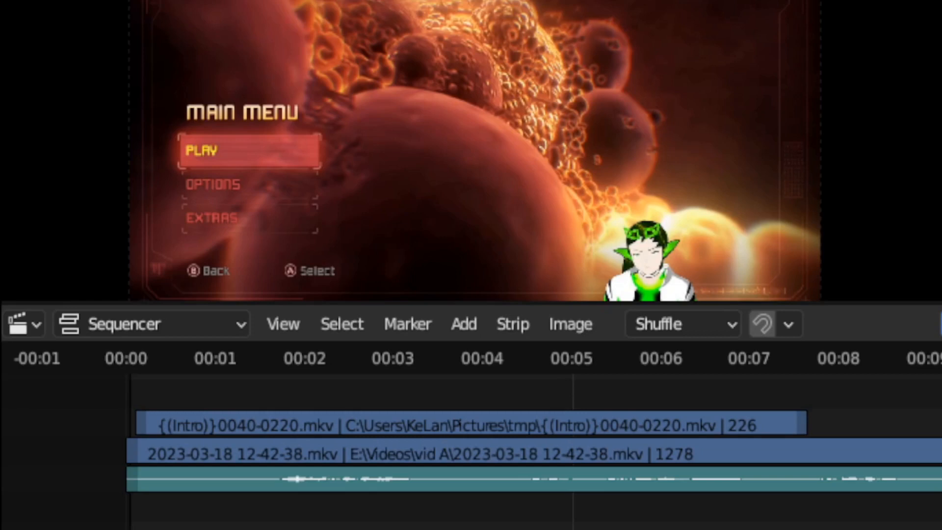
# Examine where the paired Green Light strips sit over the footage cut, from the whole timeline down to the strips near 00:52
pyautogui.scroll(-20, 497, 432)
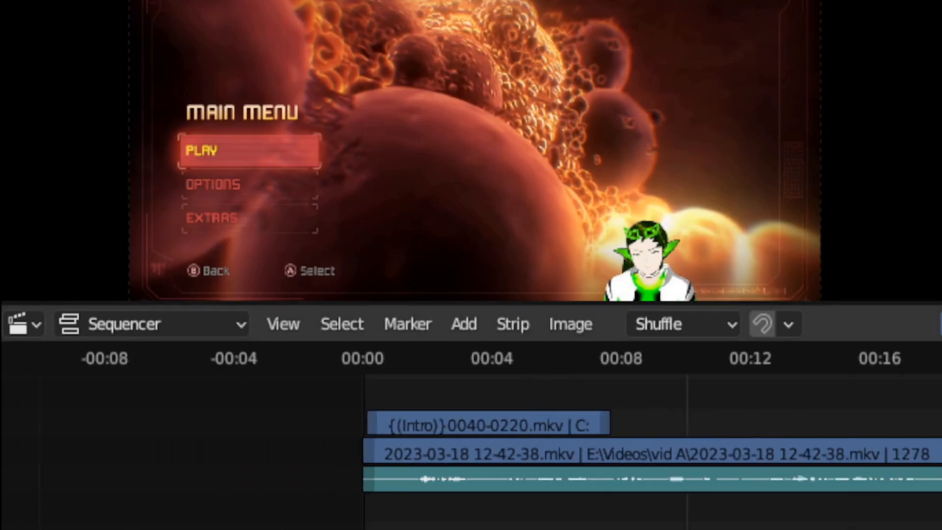
pyautogui.moveTo(793, 419); pyautogui.dragTo(524, 416, button='middle')
pyautogui.scroll(20, 573, 408)
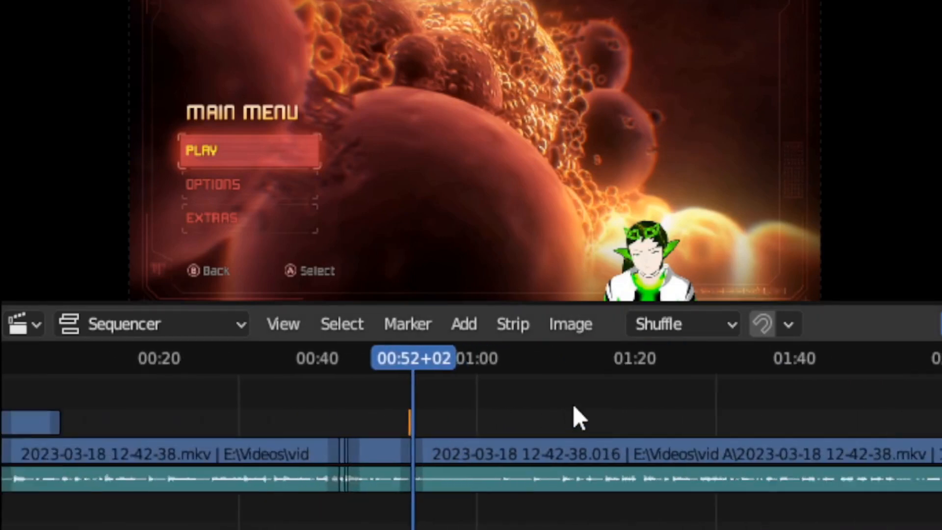
pyautogui.scroll(8, 569, 431)
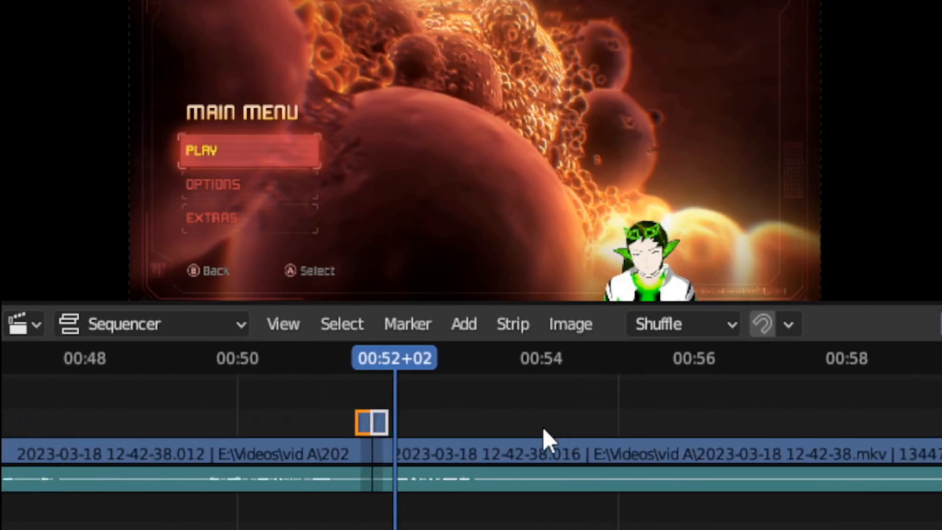
pyautogui.scroll(3, 496, 433)
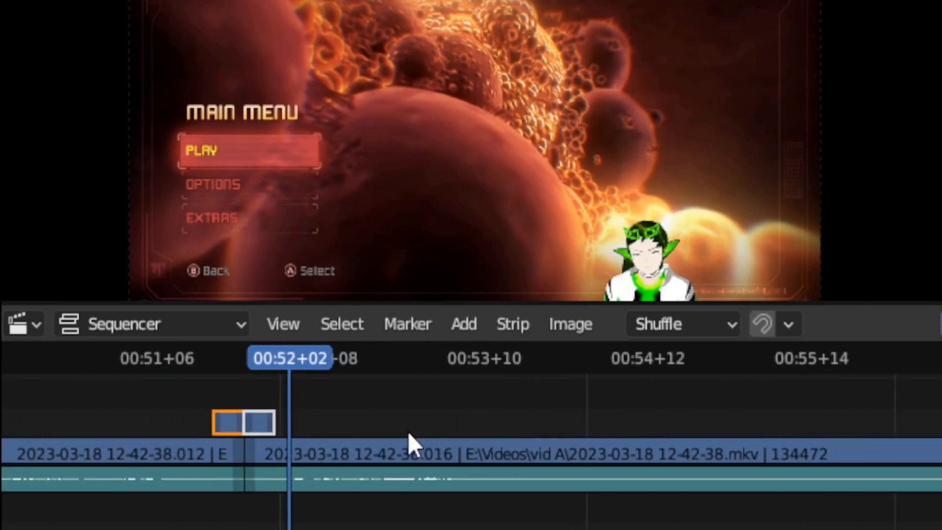
pyautogui.moveTo(407, 431); pyautogui.dragTo(535, 431, button='middle')
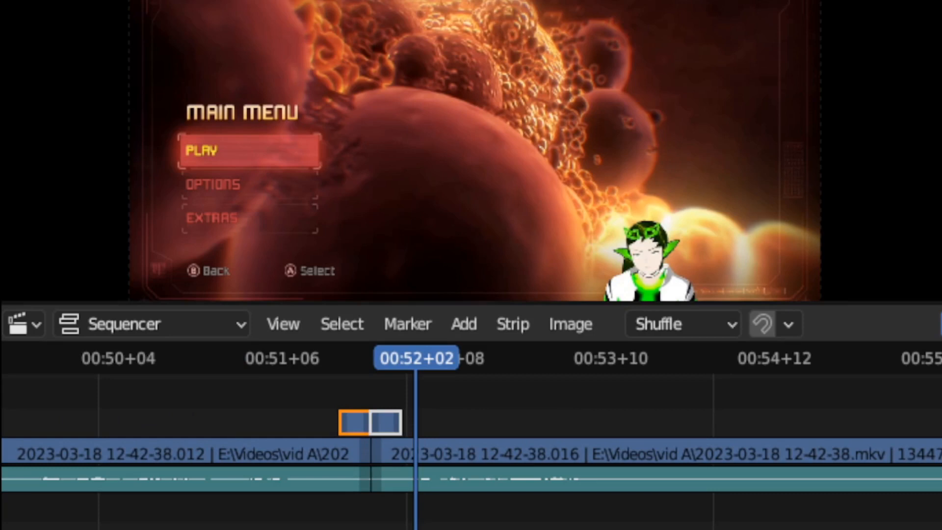
pyautogui.scroll(6, 635, 395)
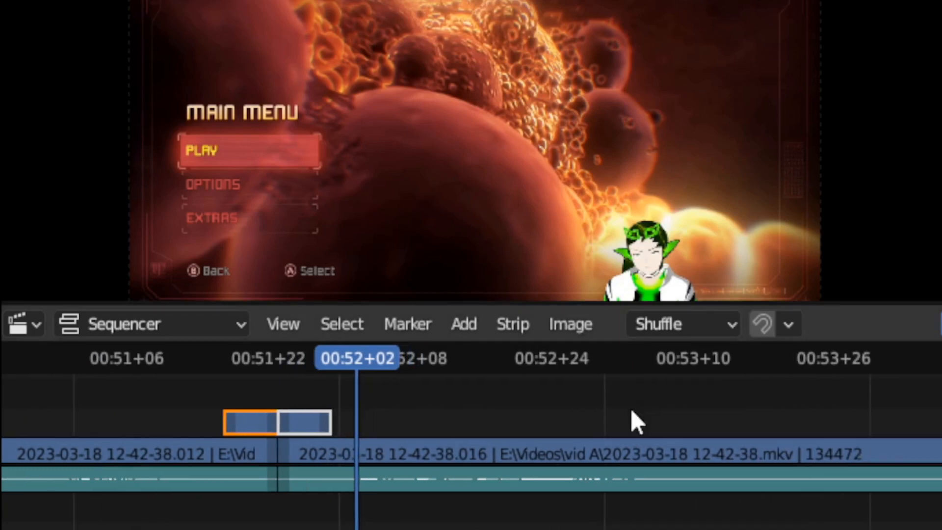
pyautogui.scroll(1, 616, 427)
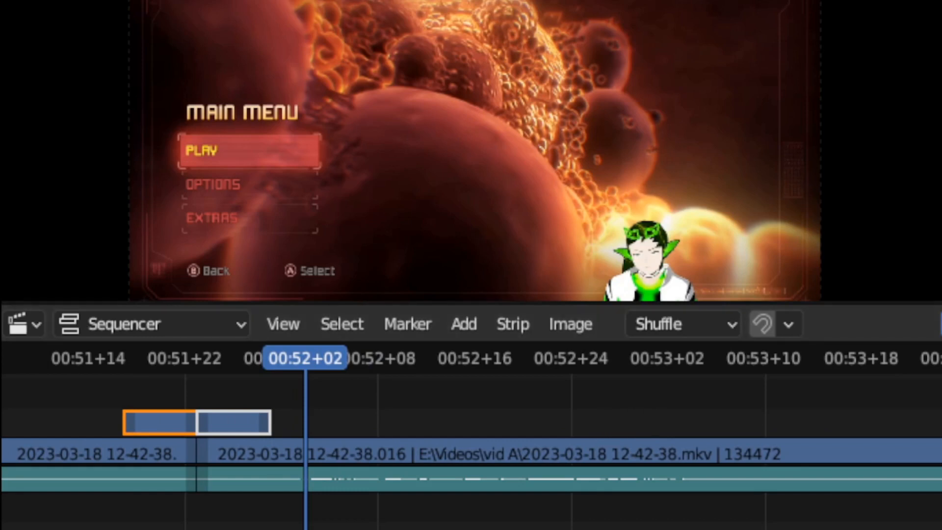
pyautogui.moveTo(356, 421); pyautogui.dragTo(656, 475, button='middle')
pyautogui.scroll(4, 647, 423)
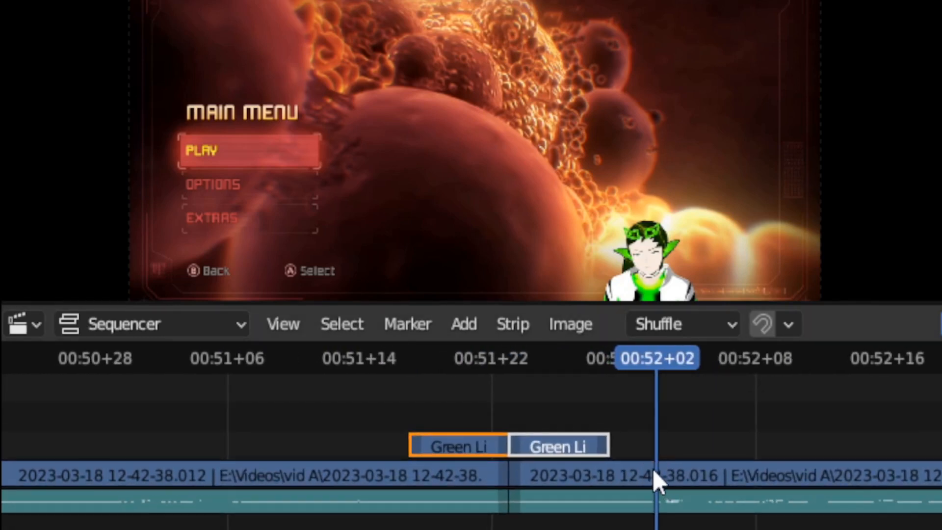
pyautogui.scroll(-5, 652, 434)
pyautogui.scroll(1, 651, 432)
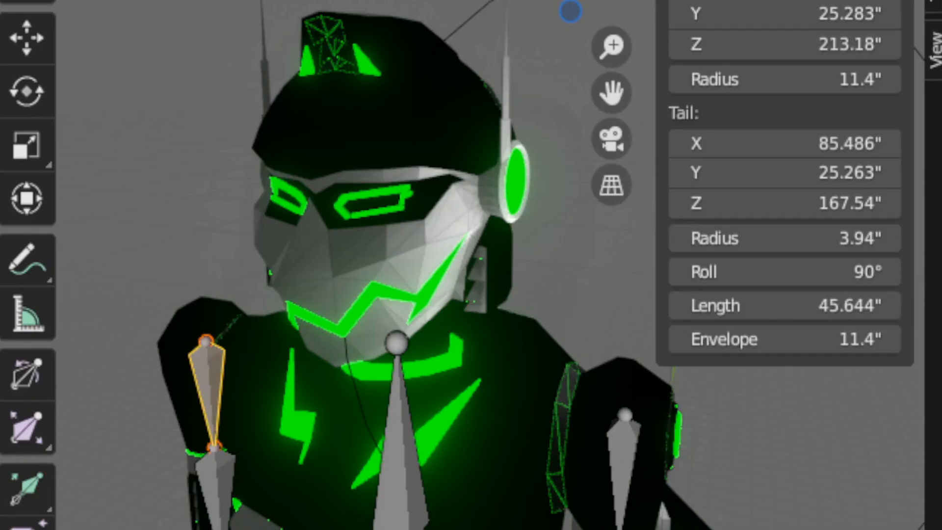
# Examine the robot character and its existing bones from several angles, from the masked head down to the legs
pyautogui.scroll(-3, 466, 228)
pyautogui.scroll(1, 466, 228)
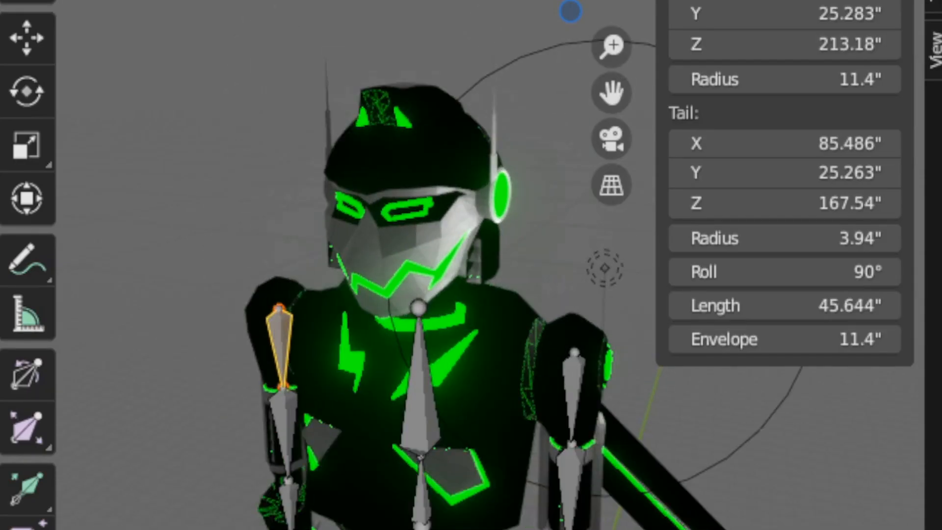
pyautogui.moveTo(444, 357); pyautogui.dragTo(505, 358, button='middle')
pyautogui.scroll(4, 505, 358)
pyautogui.moveTo(568, 358); pyautogui.dragTo(385, 362, button='middle')
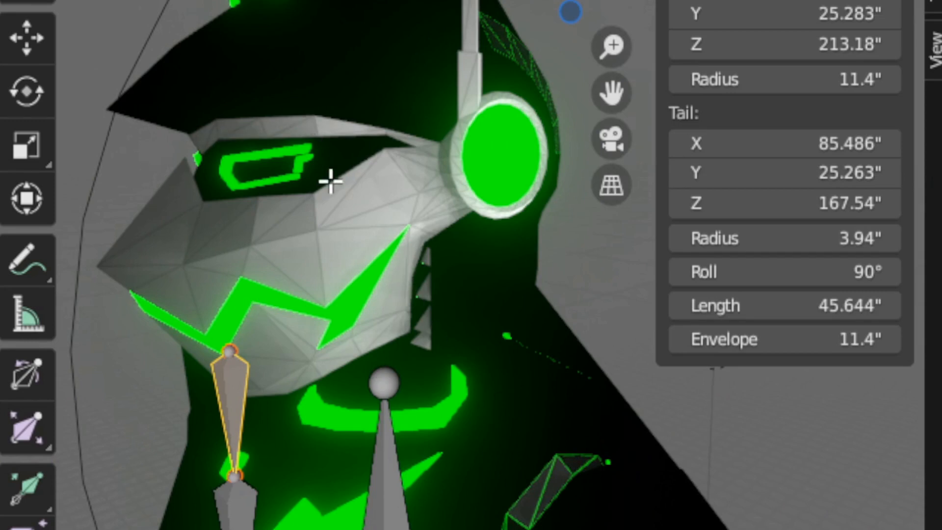
pyautogui.moveTo(343, 322); pyautogui.dragTo(511, 245, button='middle')
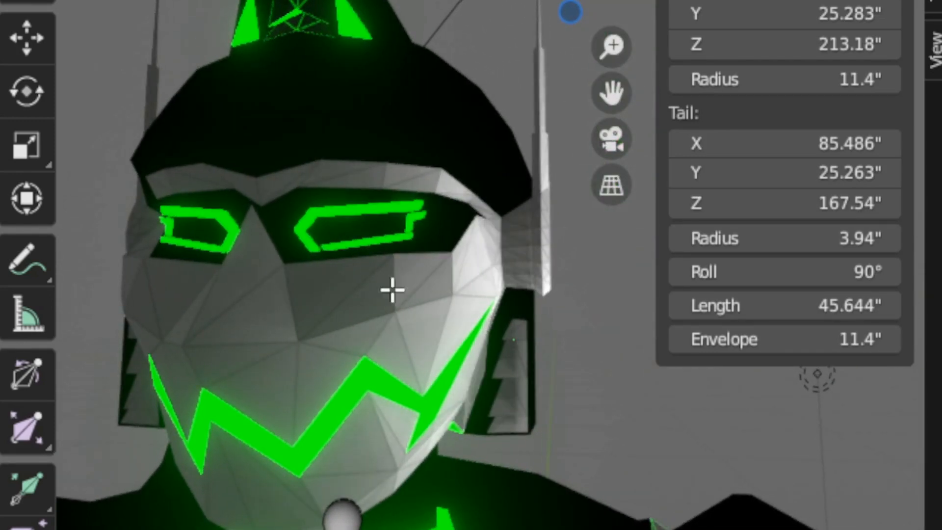
pyautogui.scroll(-3, 504, 397)
pyautogui.moveTo(505, 398); pyautogui.dragTo(633, 332, button='middle')
pyautogui.scroll(-3, 340, 414)
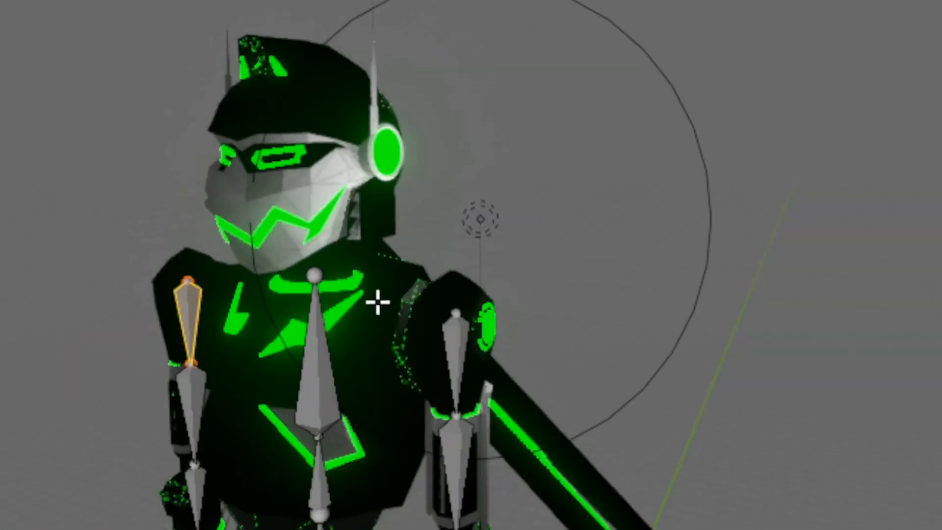
pyautogui.moveTo(376, 303); pyautogui.dragTo(611, 333, button='middle')
pyautogui.scroll(-5, 555, 286)
pyautogui.scroll(4, 543, 275)
pyautogui.scroll(-5, 611, 332)
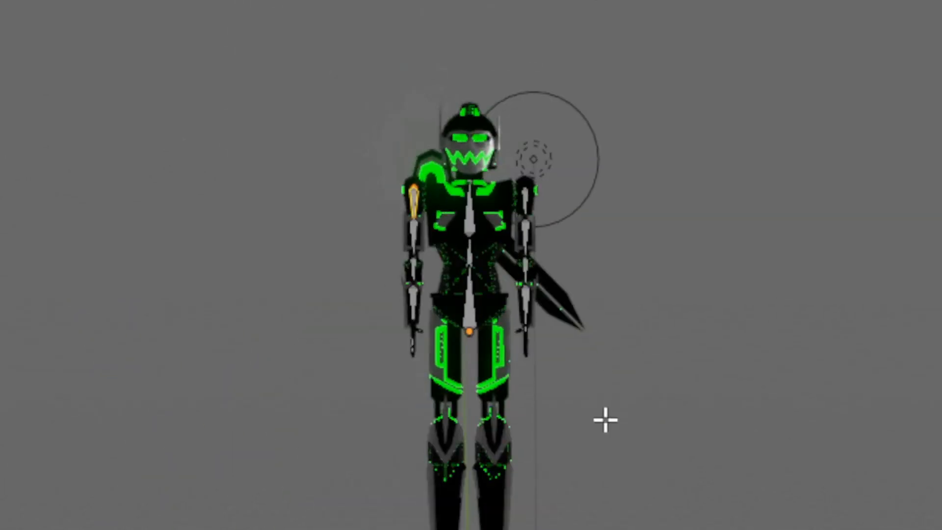
pyautogui.scroll(4, 576, 273)
pyautogui.scroll(2, 573, 284)
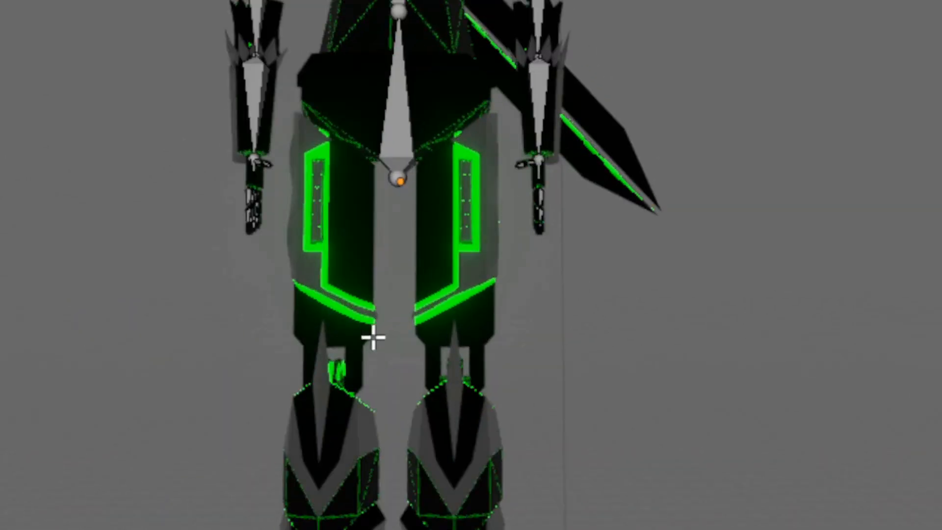
# Duplicate the pelvis bone onto the thigh on the blade side, rotate it 180° about X, and align it with the hip
pyautogui.scroll(-3, 513, 360)
pyautogui.moveTo(515, 368)
pyautogui.keyDown('shift'); pyautogui.mouseDown(button='middle')
pyautogui.moveTo(485, 293)
pyautogui.moveTo(515, 286)
pyautogui.mouseUp(button='middle'); pyautogui.keyUp('shift')
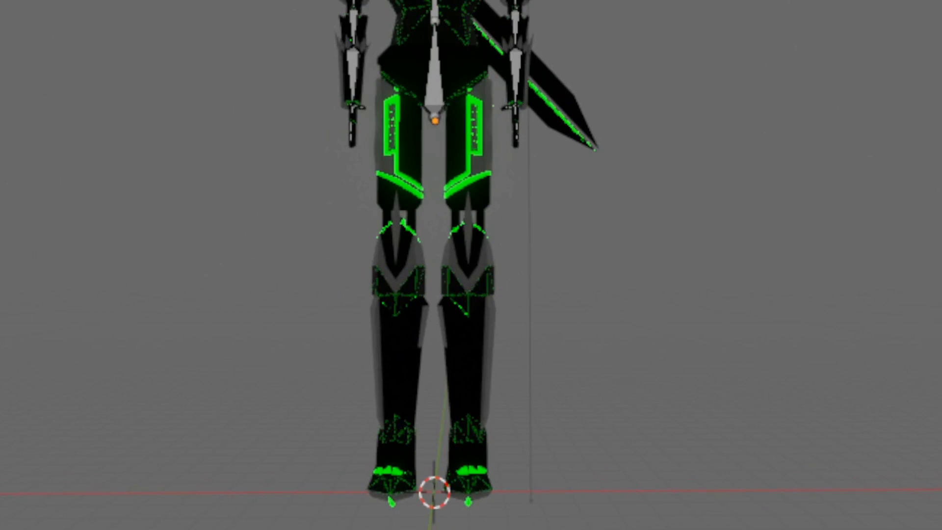
pyautogui.click(434, 78)
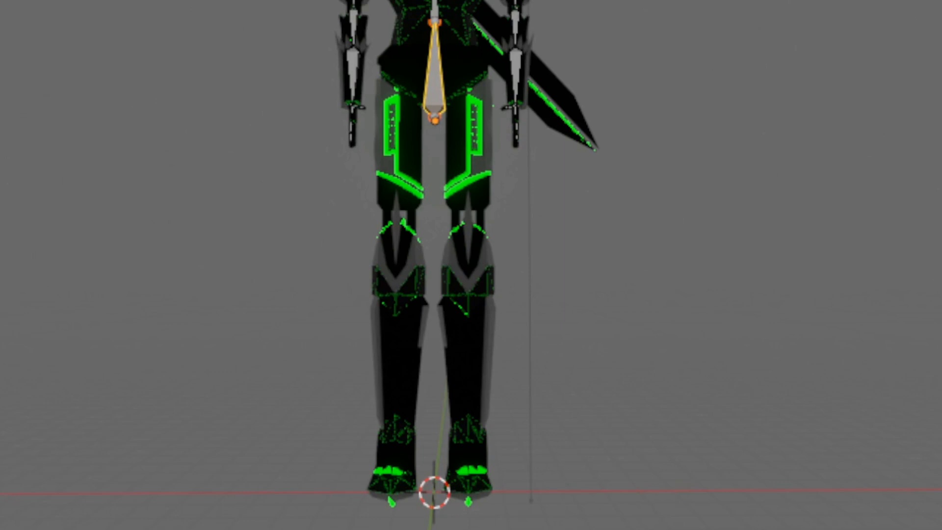
pyautogui.hotkey('shift', 'd')
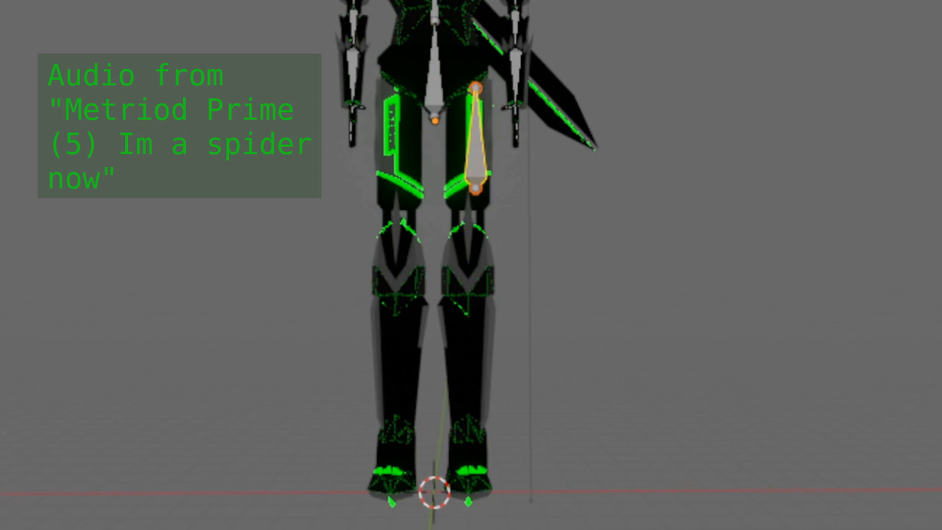
pyautogui.write('rx180')
pyautogui.press('Return')
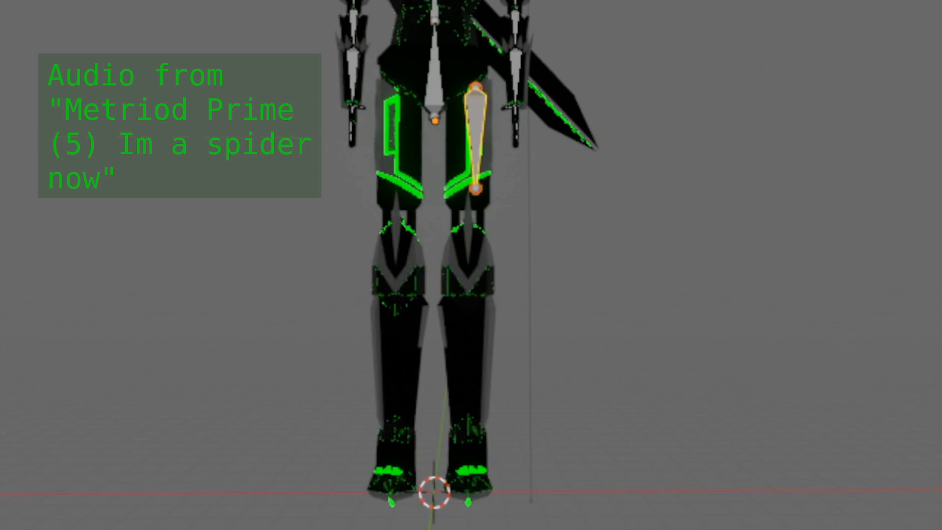
pyautogui.press('g')
pyautogui.press('Return')
pyautogui.press('g')
pyautogui.press('z')
pyautogui.press('Return')
# Move the thigh bone's lower joint along Z and X to the knee
pyautogui.click(463, 196)
pyautogui.press('g')
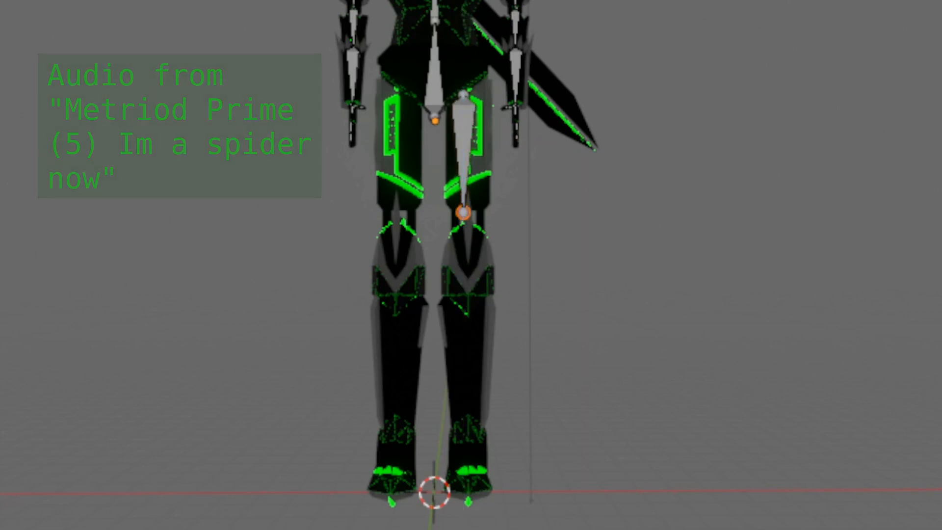
pyautogui.press('z')
pyautogui.press('Return')
pyautogui.press('g')
pyautogui.press('x')
pyautogui.press('Return')
pyautogui.press('g')
pyautogui.press('z')
pyautogui.press('Return')
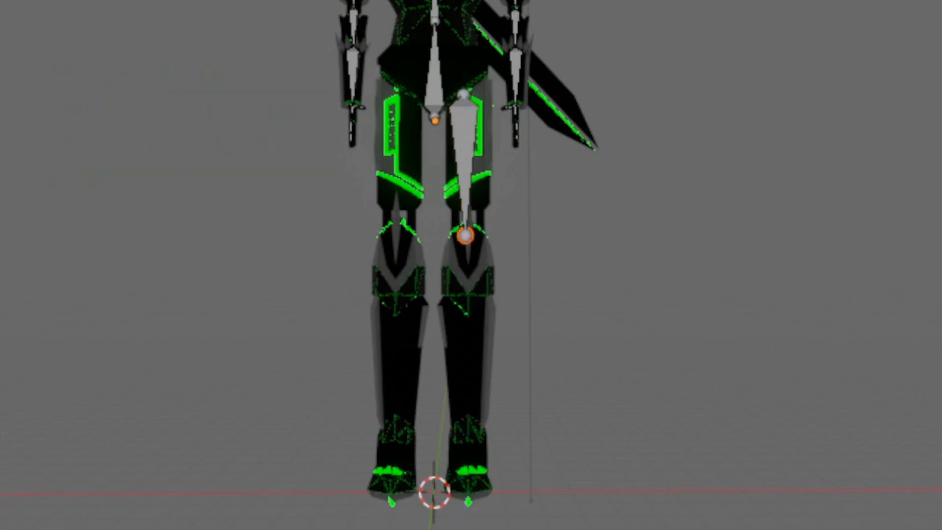
# Extrude a shin bone straight down along Z from the knee joint and lower its end to the ankle
pyautogui.press('e')
pyautogui.press('z')
pyautogui.press('Return')
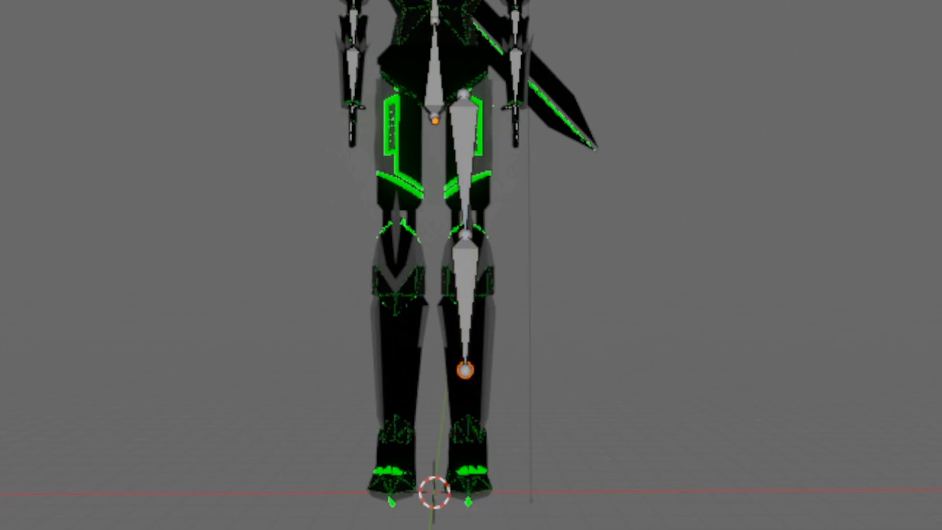
pyautogui.press('g')
pyautogui.press('z')
pyautogui.press('Return')
pyautogui.press('g')
pyautogui.press('z')
pyautogui.press('Return')
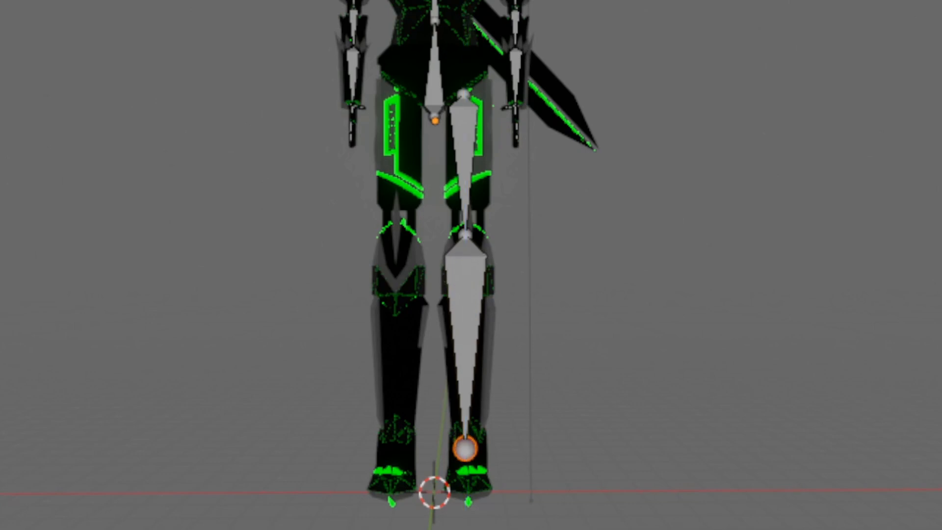
# Extrude a short foot bone down along Z from the ankle joint and adjust its end inside the foot
pyautogui.press('e')
pyautogui.press('z')
pyautogui.press('Return')
pyautogui.press('g')
pyautogui.press('z')
pyautogui.press('Return')
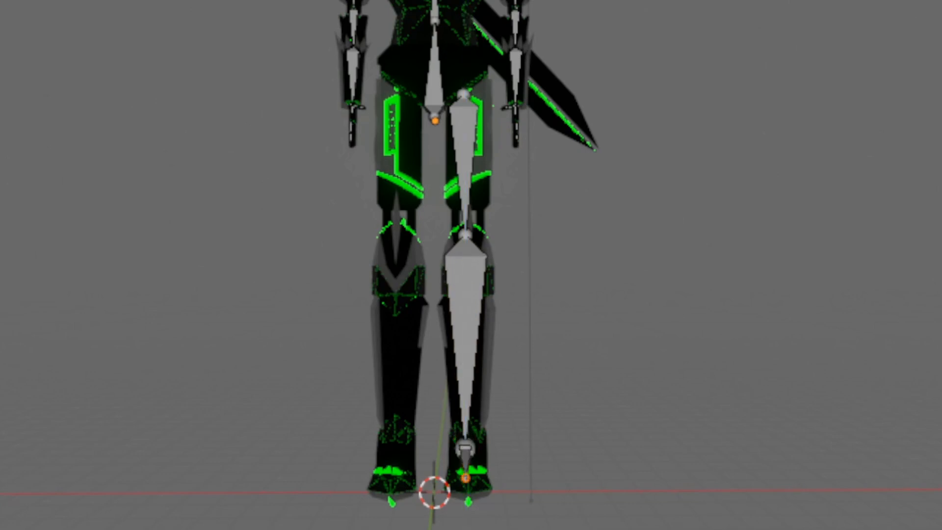
# Symmetrize the linked thigh, shin and foot bones onto the opposite leg and clear the selection
pyautogui.hotkey('ctrl', 'l')
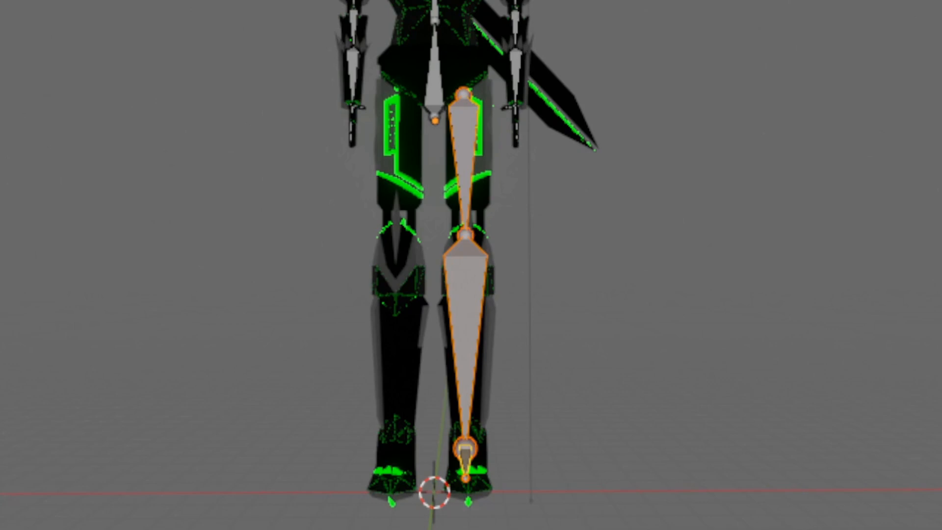
pyautogui.rightClick(323, 120)
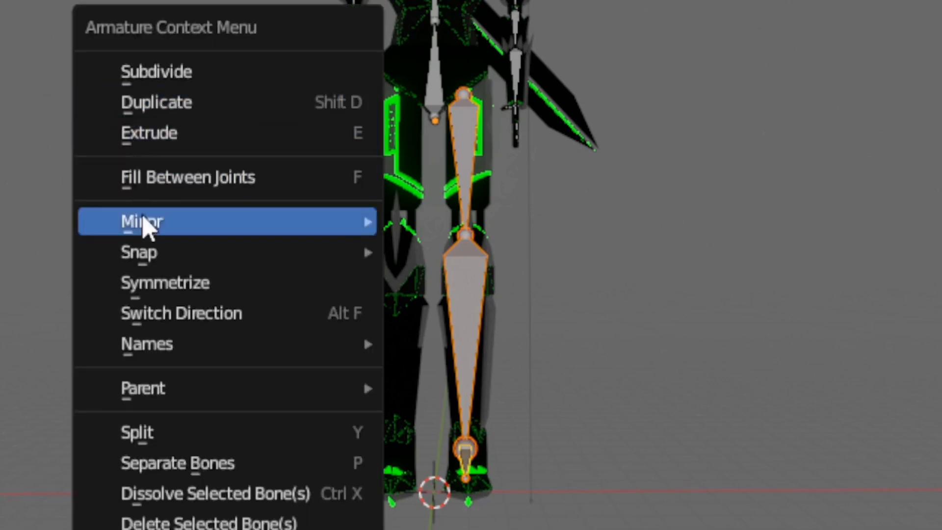
pyautogui.click(156, 289)
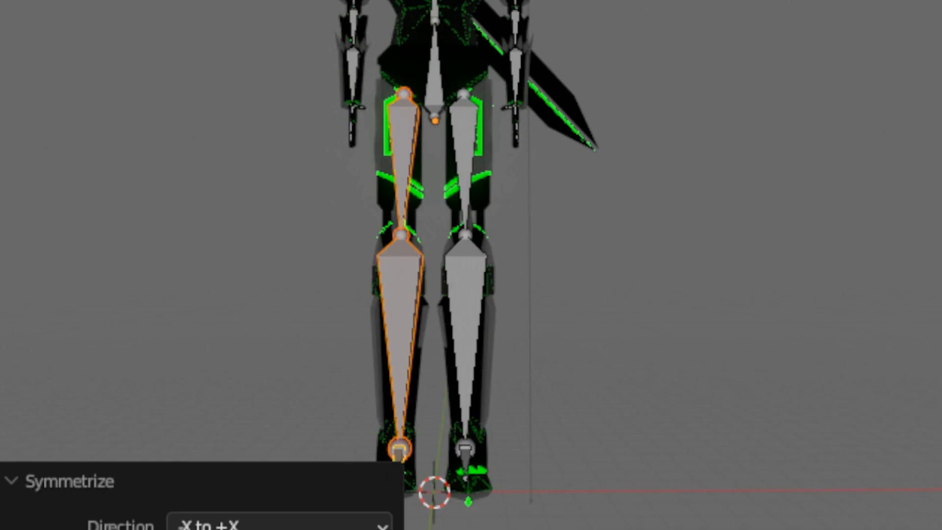
pyautogui.hotkey('alt', 'a')
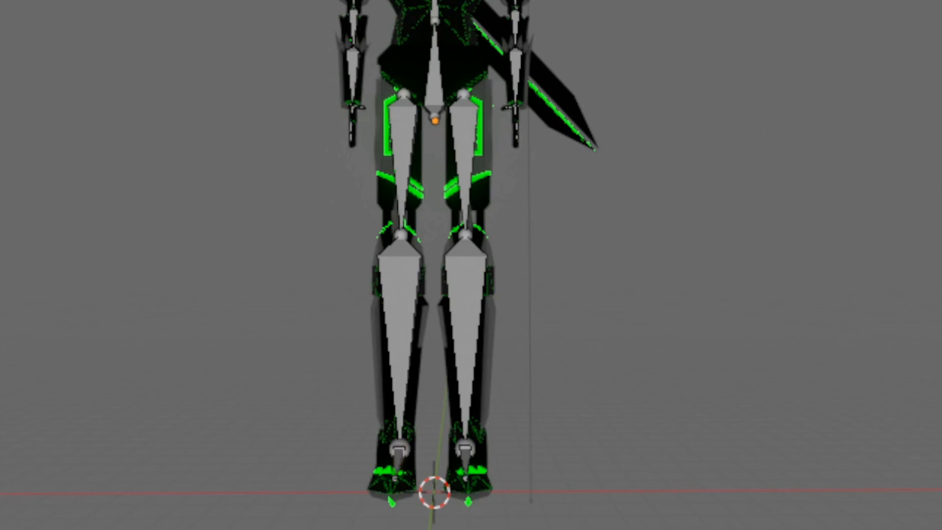
# Extrude a neck bone upward along Z from the top joint of the chest bone into the head
pyautogui.scroll(-4, 426, 102)
pyautogui.keyDown('shift'); pyautogui.moveTo(450, 109); pyautogui.dragTo(414, 257, button='middle'); pyautogui.keyUp('shift')
pyautogui.scroll(10, 417, 259)
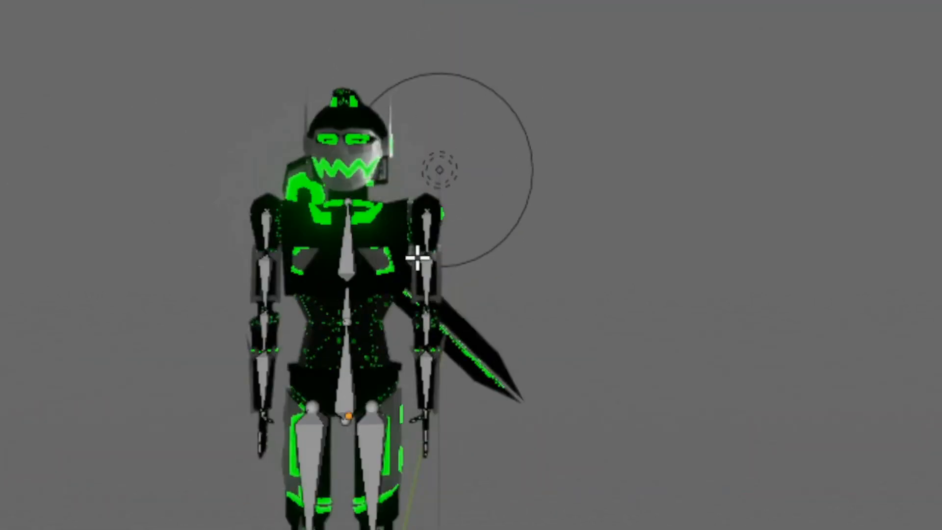
pyautogui.keyDown('shift'); pyautogui.moveTo(391, 205); pyautogui.dragTo(509, 270, button='middle'); pyautogui.keyUp('shift')
pyautogui.scroll(-4, 510, 269)
pyautogui.moveTo(675, 418); pyautogui.dragTo(435, 427, button='middle')
pyautogui.scroll(5, 469, 422)
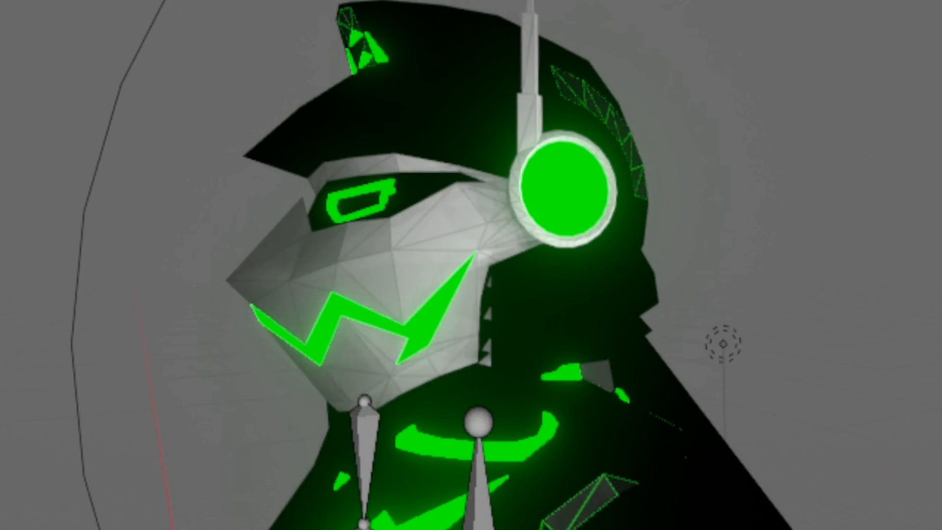
pyautogui.press('e')
pyautogui.press('z')
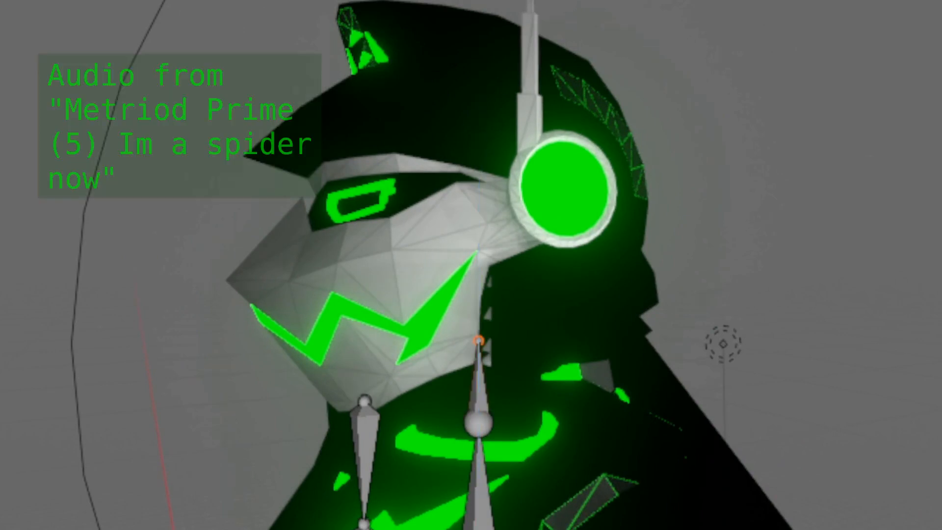
# Extrude a head bone straight up along Z from the neck bone's top joint
pyautogui.rightClick(482, 388)
pyautogui.moveTo(446, 346)
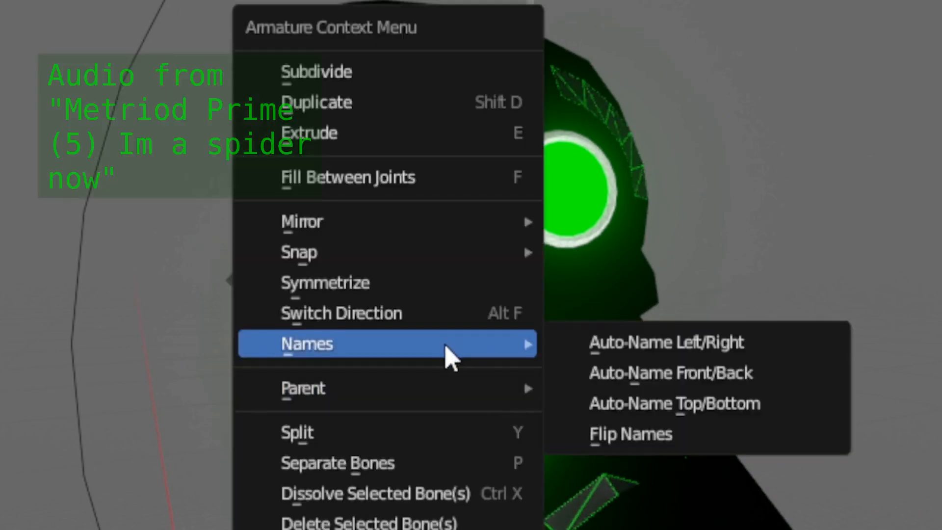
pyautogui.press('Escape')
pyautogui.click(479, 342)
pyautogui.press('e')
pyautogui.press('z')
pyautogui.click(478, 158)
# Hide the armature bones covering the robot's back and shoulders
pyautogui.moveTo(478, 265); pyautogui.dragTo(343, 265, button='middle')
pyautogui.keyDown('shift'); pyautogui.moveTo(543, 378); pyautogui.dragTo(264, 96, button='middle'); pyautogui.keyUp('shift')
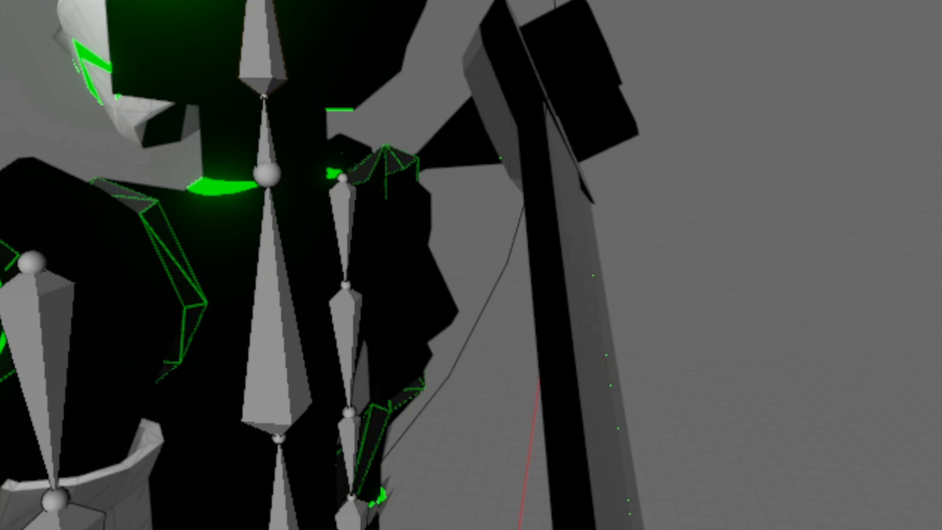
pyautogui.moveTo(619, 214); pyautogui.dragTo(492, 284, button='middle')
pyautogui.moveTo(484, 441); pyautogui.dragTo(446, 320, button='middle')
pyautogui.moveTo(623, 460); pyautogui.dragTo(620, 374, button='middle')
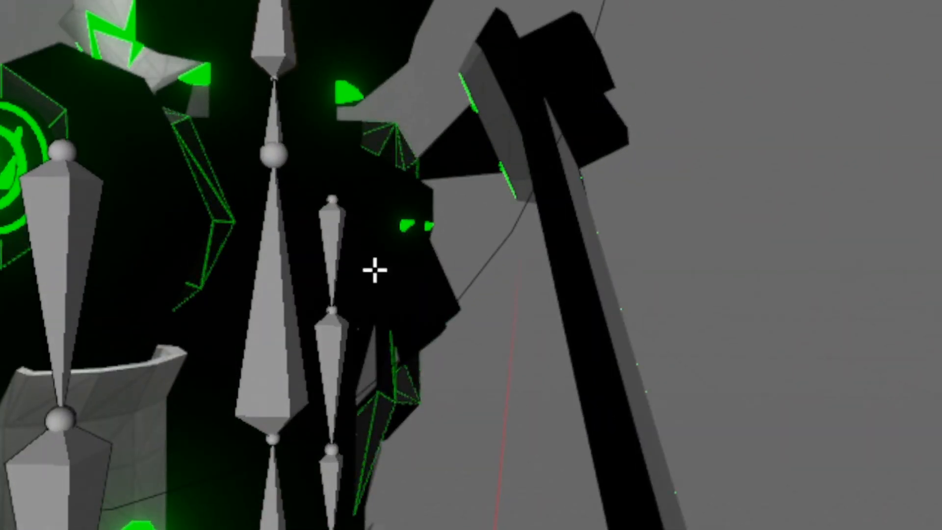
pyautogui.moveTo(609, 331); pyautogui.dragTo(611, 258, button='middle')
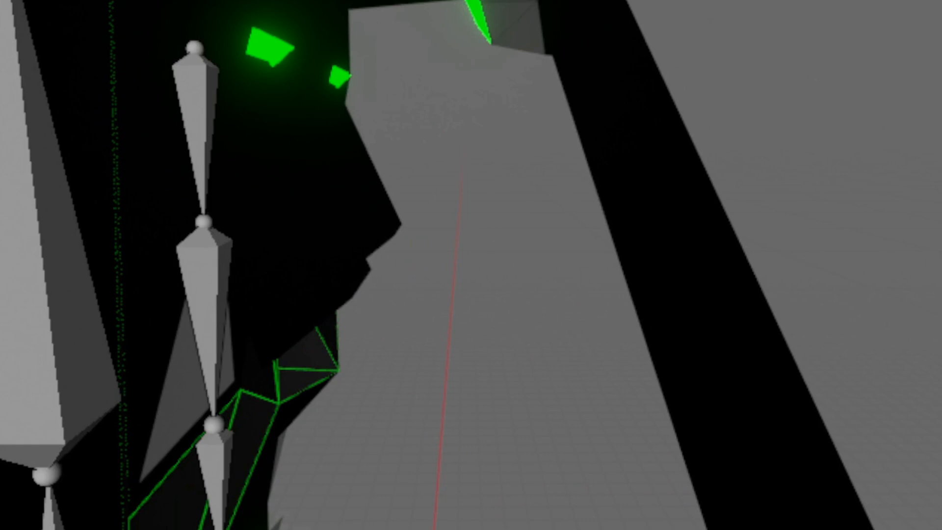
pyautogui.press('h')
# Examine the robot's back panels, their lower flaps and the green-striped slab, both close up and from a distance
pyautogui.moveTo(349, 241); pyautogui.dragTo(261, 260, button='middle')
pyautogui.moveTo(285, 201); pyautogui.dragTo(545, 307, button='middle')
pyautogui.scroll(-3, 400, 267)
pyautogui.scroll(1, 384, 257)
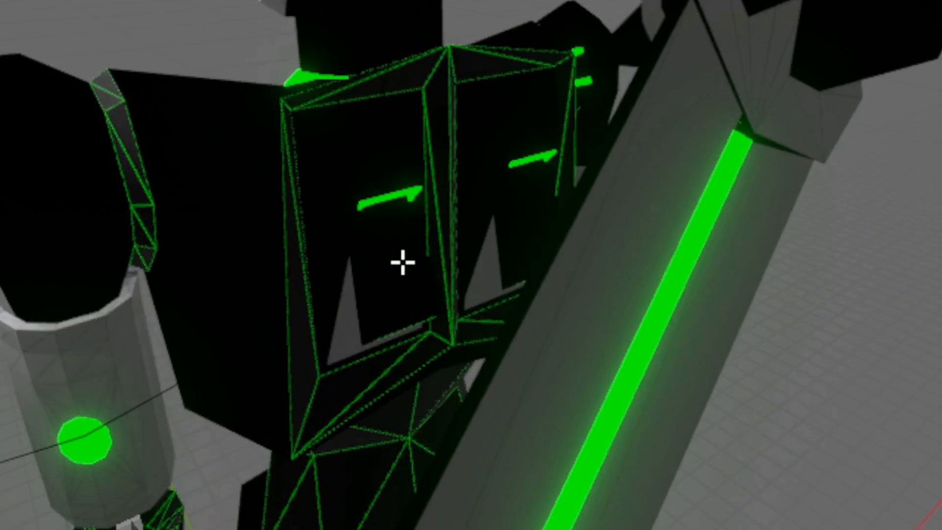
pyautogui.moveTo(484, 310); pyautogui.dragTo(505, 256, button='middle')
pyautogui.scroll(4, 505, 257)
pyautogui.moveTo(524, 309); pyautogui.dragTo(534, 278, button='middle')
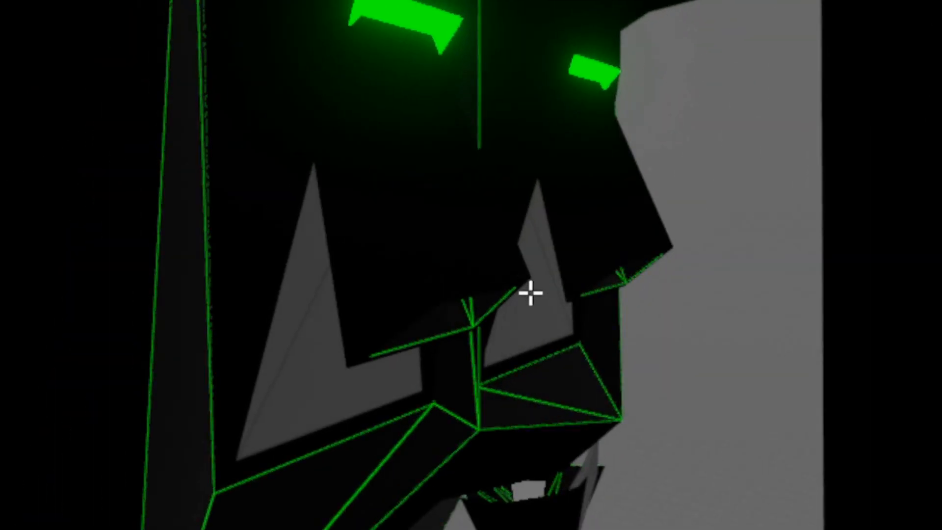
pyautogui.scroll(-2, 459, 284)
pyautogui.scroll(-6, 446, 267)
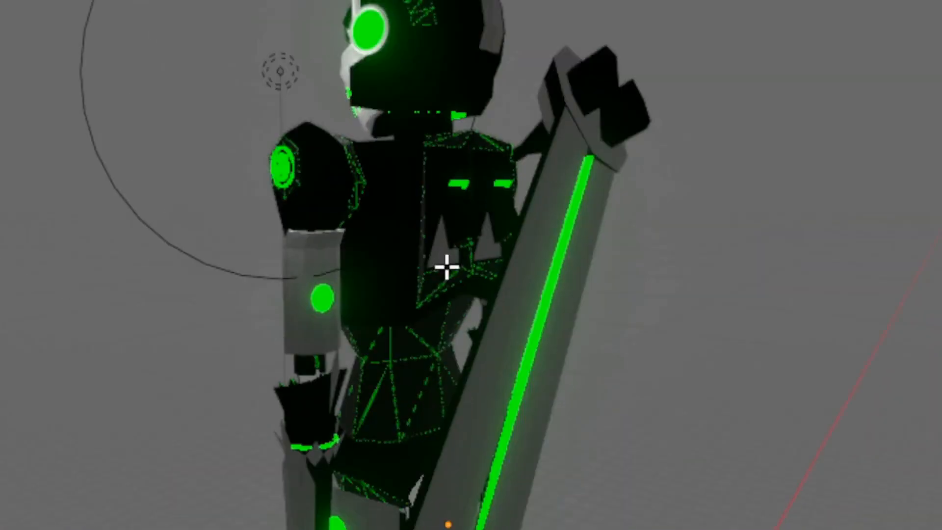
pyautogui.scroll(1, 442, 270)
pyautogui.scroll(5, 514, 295)
# Examine the side of the head, including the mask, jaw edge and neck area
pyautogui.moveTo(442, 269); pyautogui.dragTo(574, 446, button='middle')
pyautogui.moveTo(601, 336); pyautogui.dragTo(676, 359, button='middle')
pyautogui.scroll(-2, 635, 329)
pyautogui.scroll(3, 627, 396)
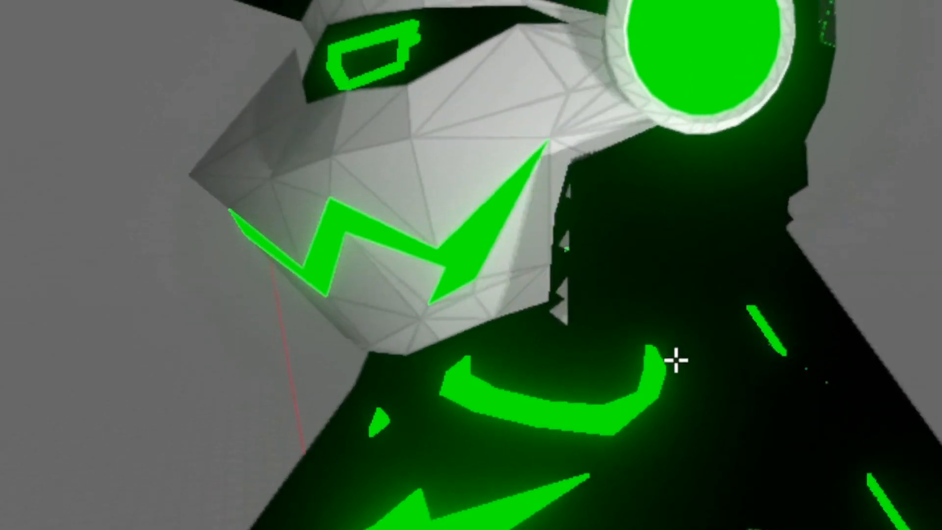
pyautogui.scroll(2, 676, 359)
pyautogui.scroll(7, 572, 278)
pyautogui.moveTo(564, 149); pyautogui.dragTo(605, 263, button='middle')
pyautogui.scroll(-3, 606, 263)
pyautogui.scroll(-5, 487, 278)
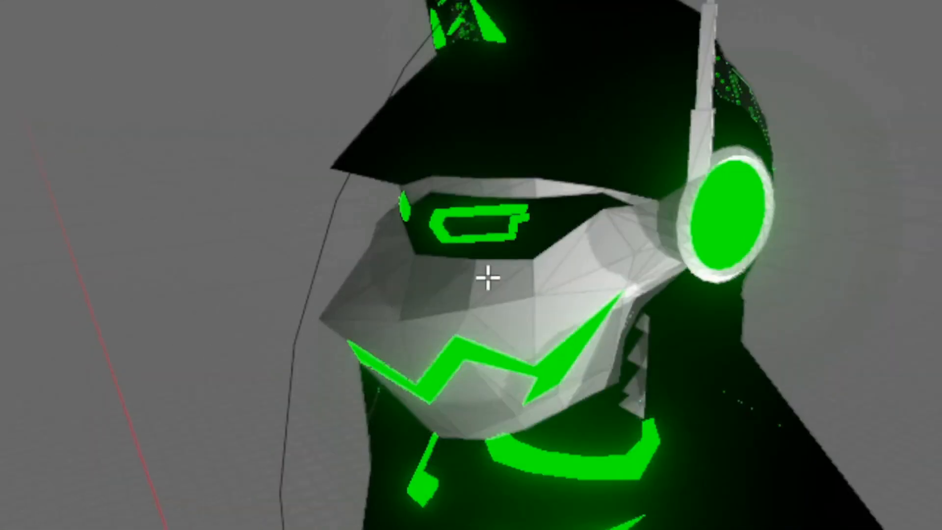
pyautogui.scroll(-1, 524, 319)
# Examine the chest plate, its side vent and the adjoining shoulder and upper arm
pyautogui.keyDown('shift'); pyautogui.moveTo(552, 401); pyautogui.dragTo(474, 86, button='middle'); pyautogui.keyUp('shift')
pyautogui.moveTo(485, 207)
pyautogui.mouseDown(button='middle')
pyautogui.moveTo(469, 217)
pyautogui.moveTo(501, 217)
pyautogui.mouseUp(button='middle')
pyautogui.scroll(3, 500, 216)
pyautogui.scroll(-5, 512, 234)
pyautogui.keyDown('shift'); pyautogui.moveTo(541, 398); pyautogui.dragTo(525, 435, button='middle'); pyautogui.keyUp('shift')
pyautogui.scroll(5, 515, 376)
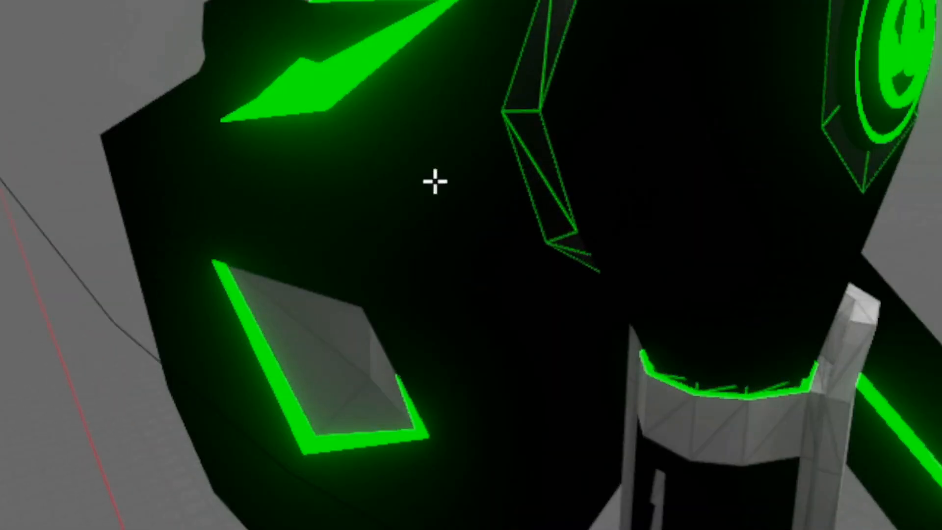
pyautogui.scroll(-1, 314, 221)
pyautogui.moveTo(290, 358); pyautogui.dragTo(317, 361, button='middle')
pyautogui.scroll(-4, 511, 355)
pyautogui.scroll(5, 318, 362)
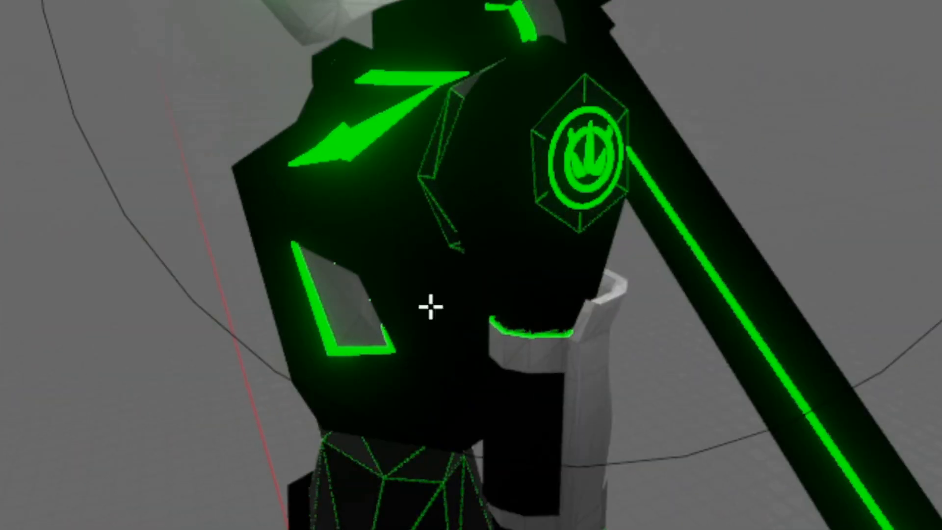
pyautogui.scroll(-1, 410, 264)
pyautogui.keyDown('shift'); pyautogui.moveTo(470, 258); pyautogui.dragTo(487, 303, button='middle'); pyautogui.keyUp('shift')
pyautogui.scroll(1, 488, 302)
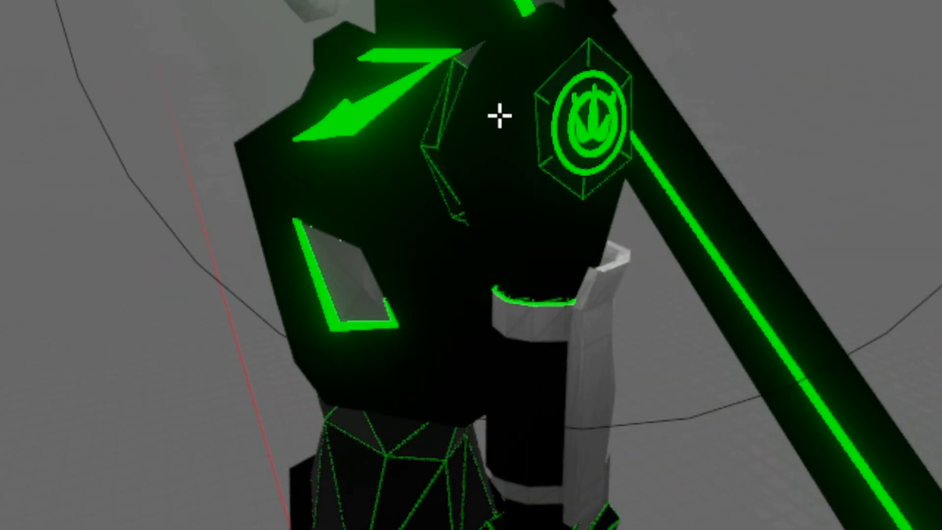
# Examine how the shoulder meets the torso and the upper arm from the front and side
pyautogui.moveTo(493, 105); pyautogui.dragTo(669, 248, button='middle')
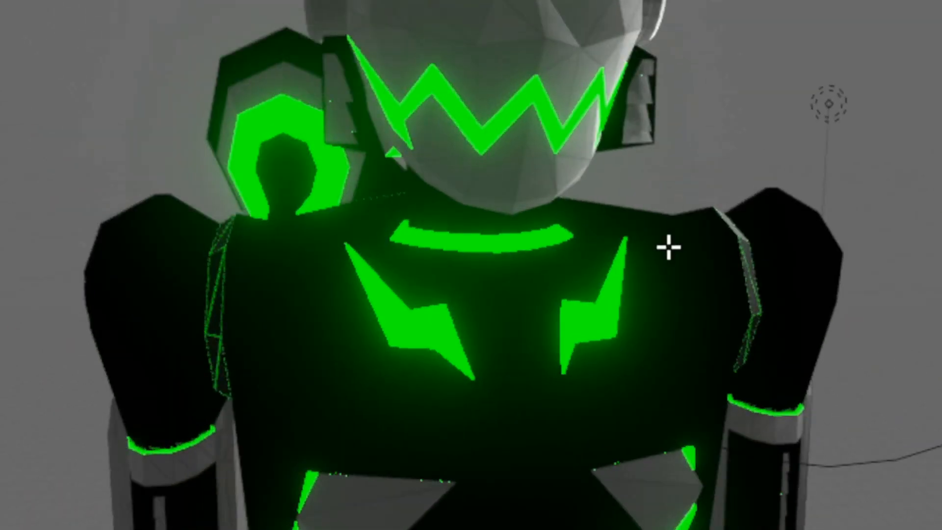
pyautogui.scroll(1, 538, 254)
pyautogui.moveTo(538, 255); pyautogui.dragTo(524, 255, button='middle')
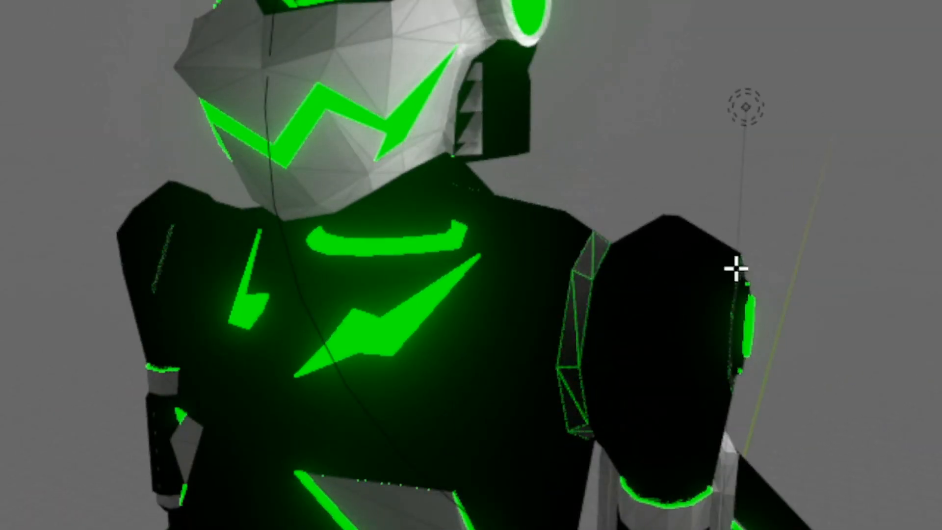
pyautogui.moveTo(780, 384); pyautogui.dragTo(631, 225, button='middle')
pyautogui.scroll(3, 631, 225)
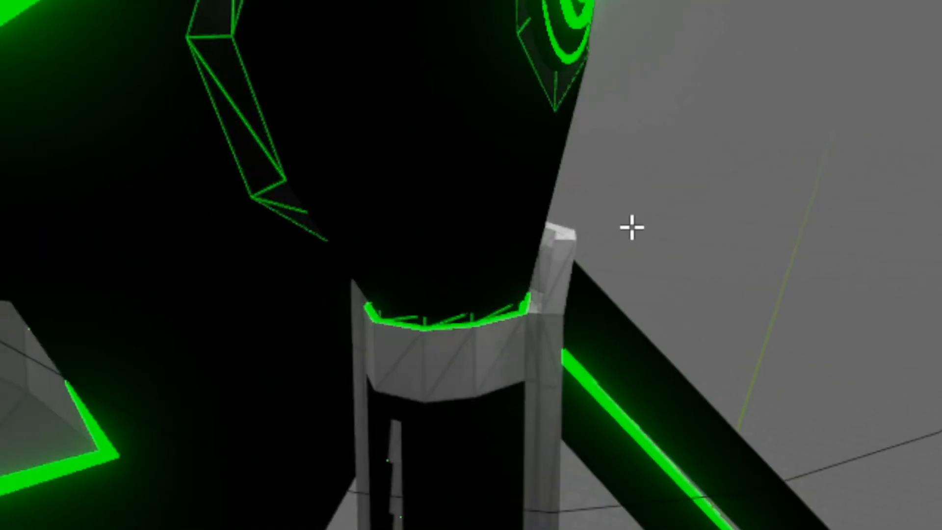
pyautogui.scroll(-2, 621, 230)
pyautogui.scroll(1, 622, 230)
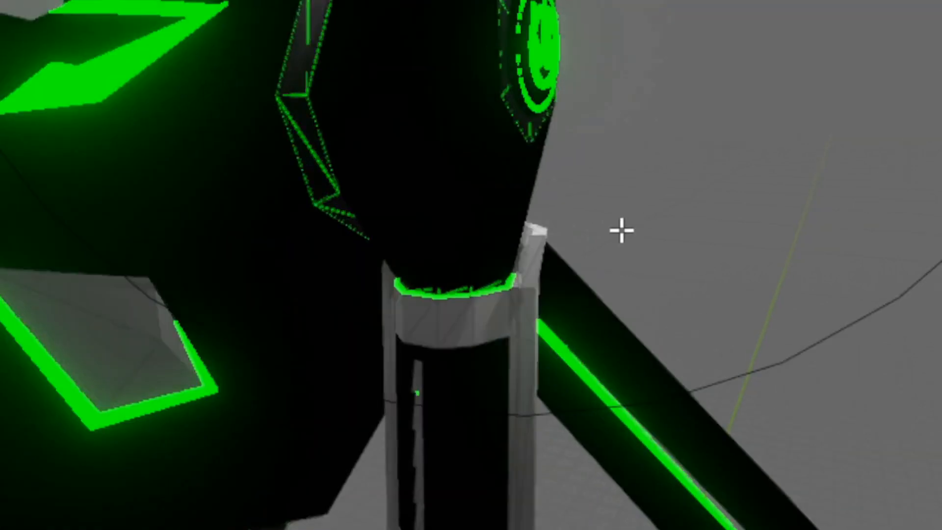
pyautogui.moveTo(622, 229); pyautogui.dragTo(558, 255, button='middle')
pyautogui.scroll(-2, 546, 168)
pyautogui.moveTo(547, 168); pyautogui.dragTo(580, 313, button='middle')
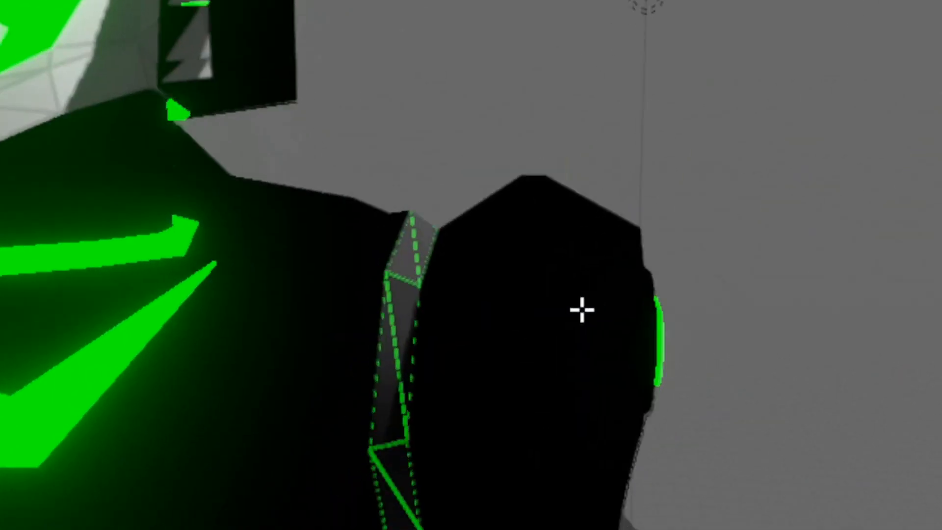
# Examine the shoulder, collar and back-mounted slab from the side of the robot
pyautogui.scroll(2, 580, 303)
pyautogui.keyDown('shift'); pyautogui.moveTo(563, 220); pyautogui.dragTo(561, 312, button='middle'); pyautogui.keyUp('shift')
pyautogui.moveTo(500, 265); pyautogui.dragTo(558, 298, button='middle')
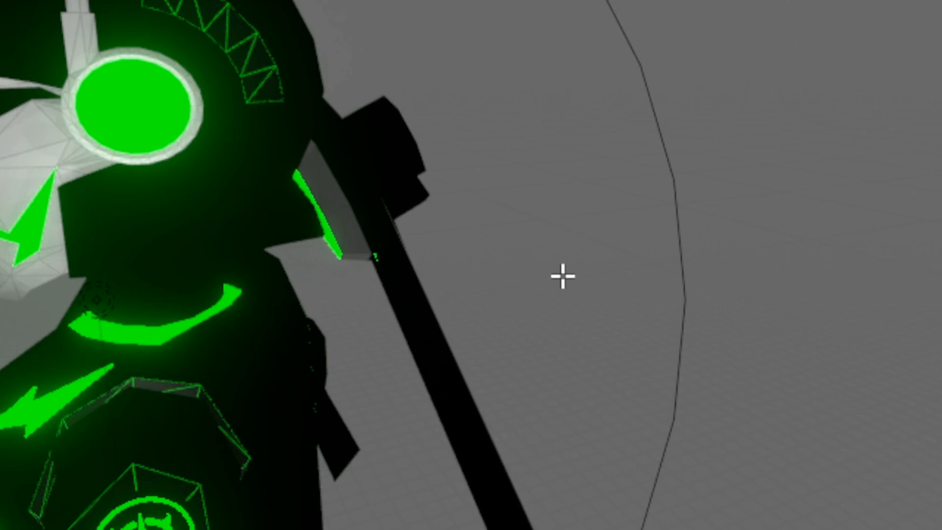
pyautogui.moveTo(502, 280); pyautogui.dragTo(468, 346, button='middle')
pyautogui.scroll(-5, 643, 345)
pyautogui.scroll(1, 643, 345)
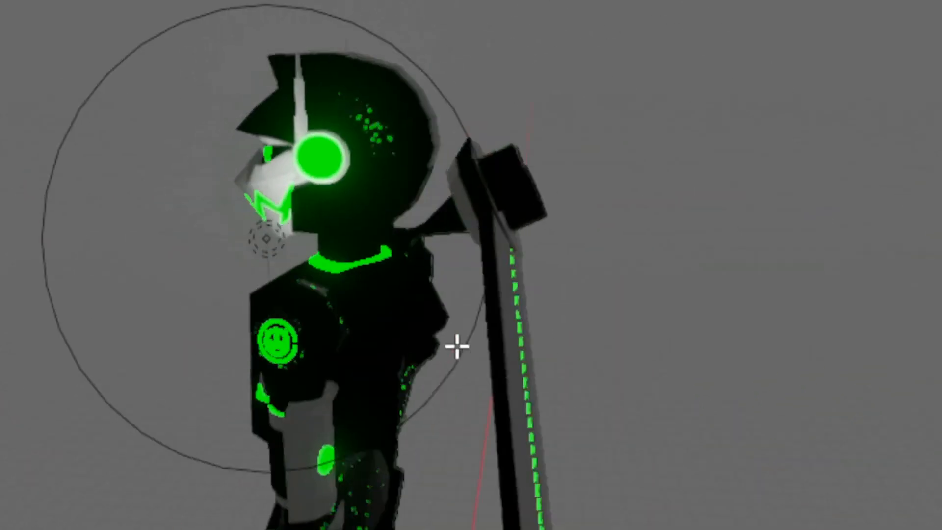
pyautogui.scroll(3, 472, 341)
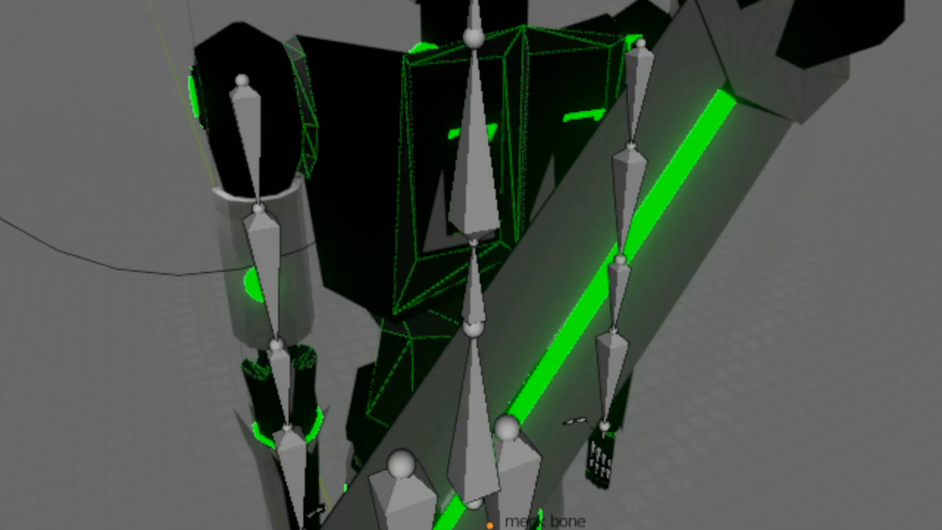
# Place a small bone beside the chest bone, shift it without changing X, and rotate it about X to point downward
pyautogui.click(494, 197)
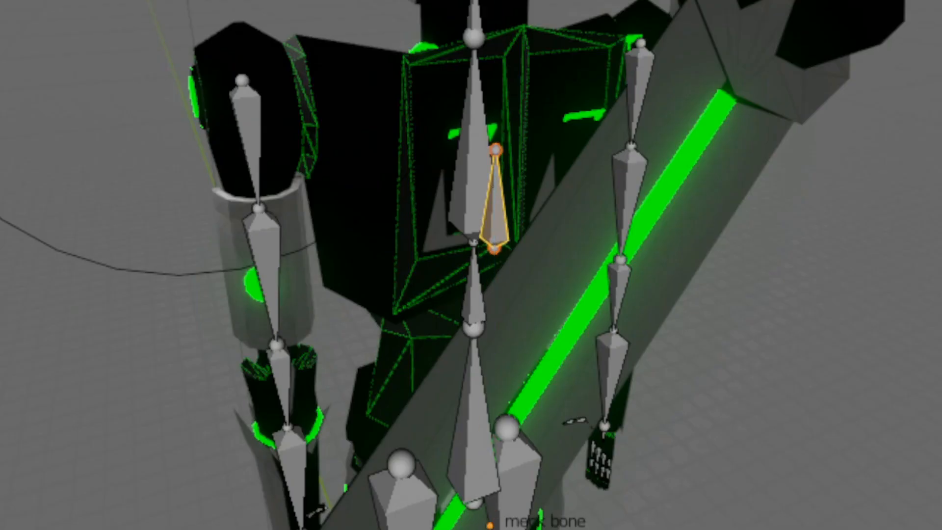
pyautogui.press('g')
pyautogui.hotkey('shift', 'x')
pyautogui.press('Return')
pyautogui.press('r')
pyautogui.press('x')
pyautogui.press('Return')
# Move the small downward bone sideways and vertically onto one back flap, and set its depth along Y
pyautogui.press('g')
pyautogui.press('x')
pyautogui.press('z')
pyautogui.press('Return')
pyautogui.press('g')
pyautogui.press('y')
pyautogui.press('Return')
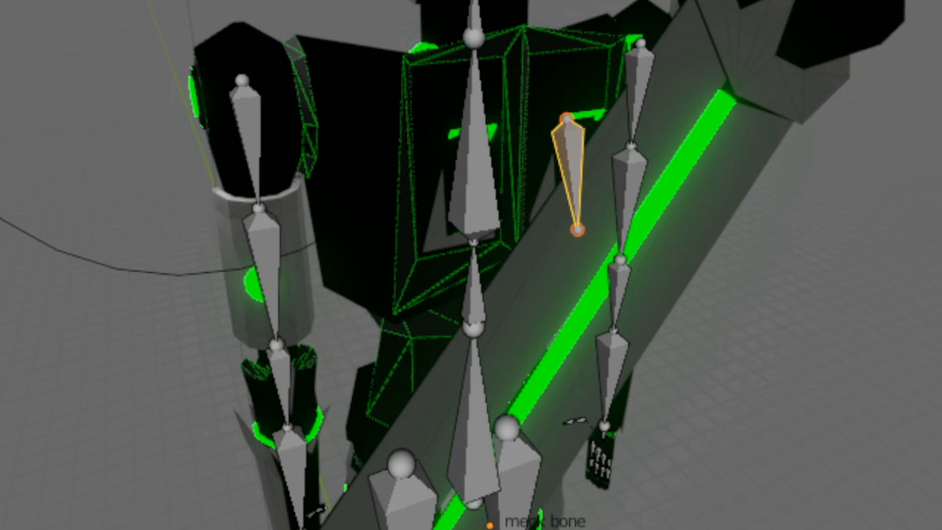
# Fine-tune the back-flap bone's position along Y and Z and its tilt about X
pyautogui.press('g')
pyautogui.press('y')
pyautogui.press('Return')
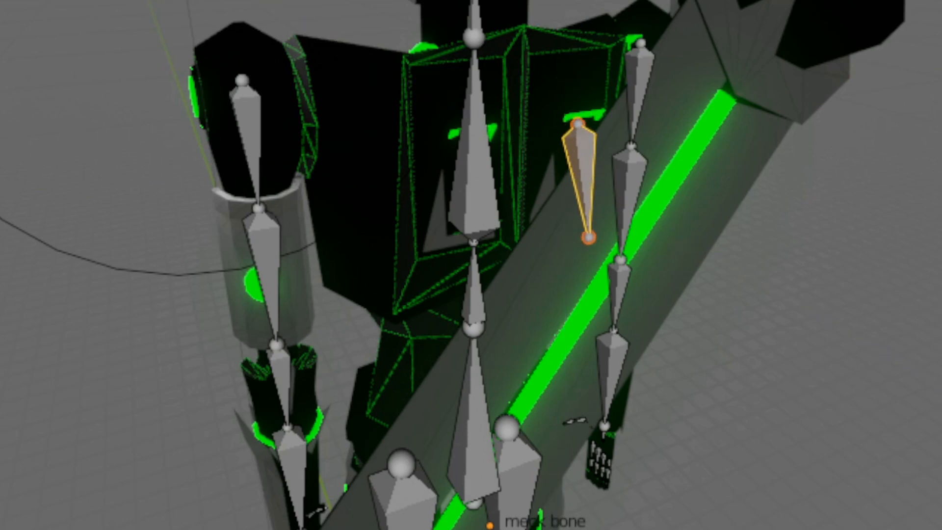
pyautogui.press('r')
pyautogui.press('x')
pyautogui.press('Return')
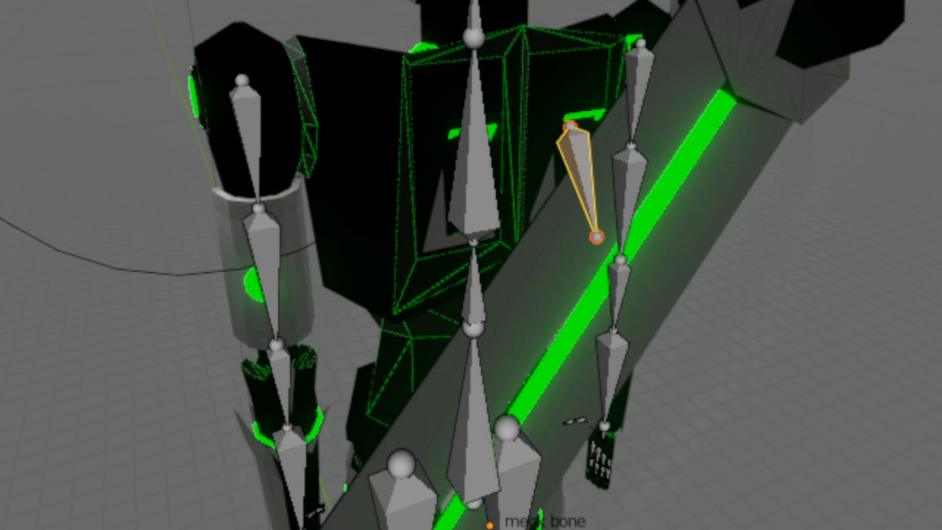
pyautogui.press('g')
pyautogui.hotkey('shift', 'x')
pyautogui.press('Return')
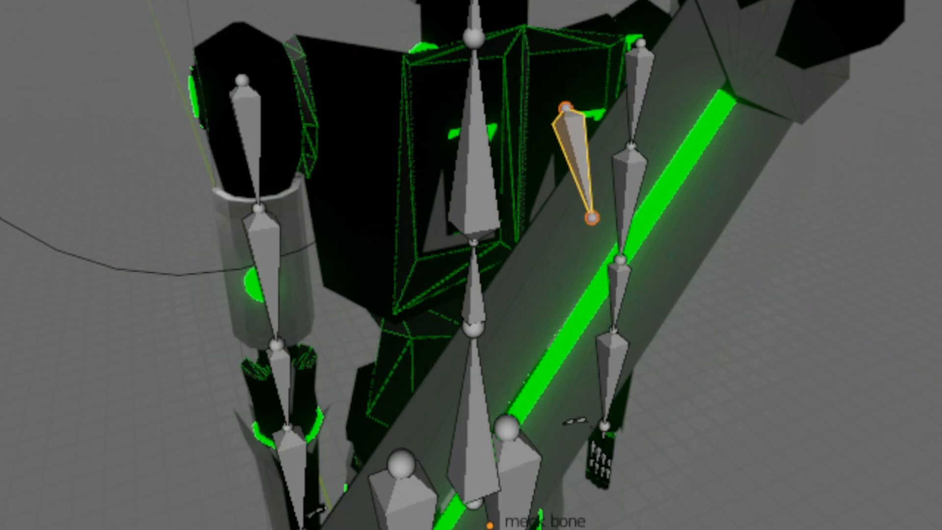
# Symmetrize the back-flap bone from -X to +X and check the selection of both flap bones
pyautogui.rightClick(496, 316)
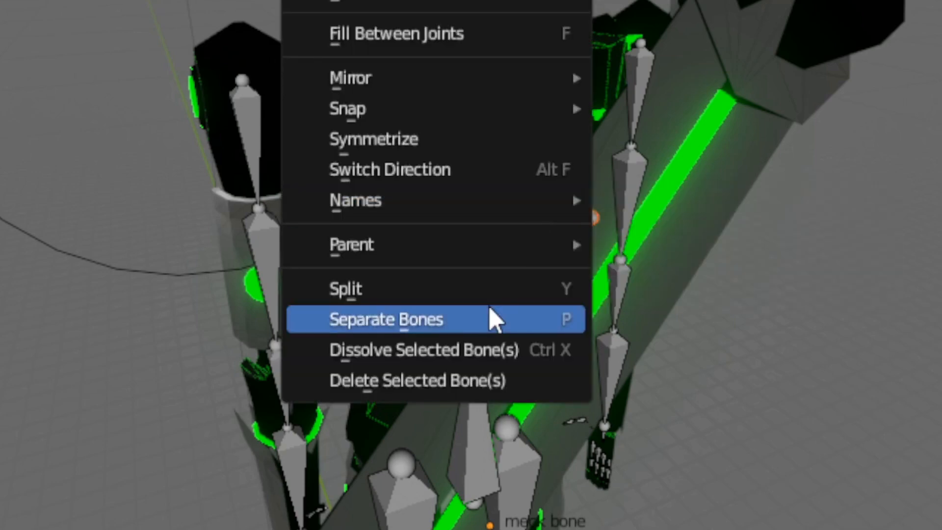
pyautogui.moveTo(431, 117)
pyautogui.press('Escape')
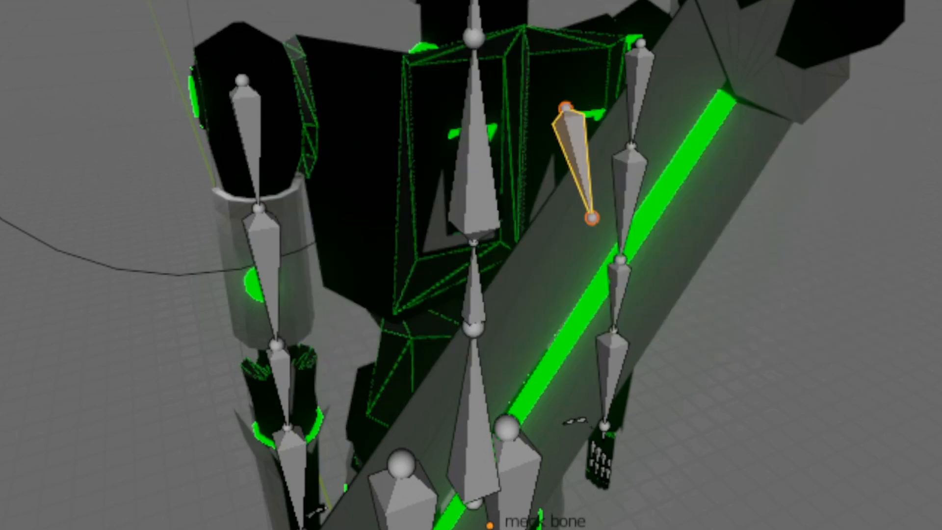
pyautogui.rightClick(424, 253)
pyautogui.click(307, 140)
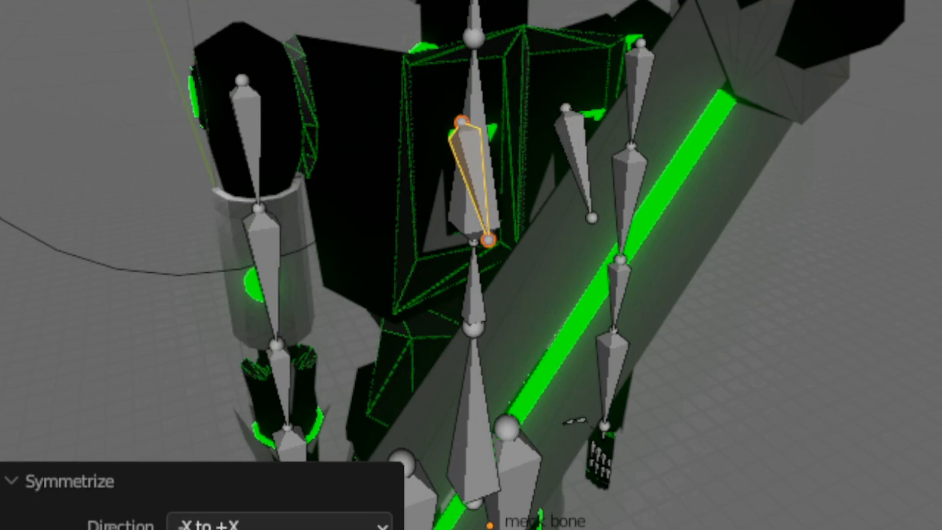
pyautogui.click(474, 99)
pyautogui.click(576, 147)
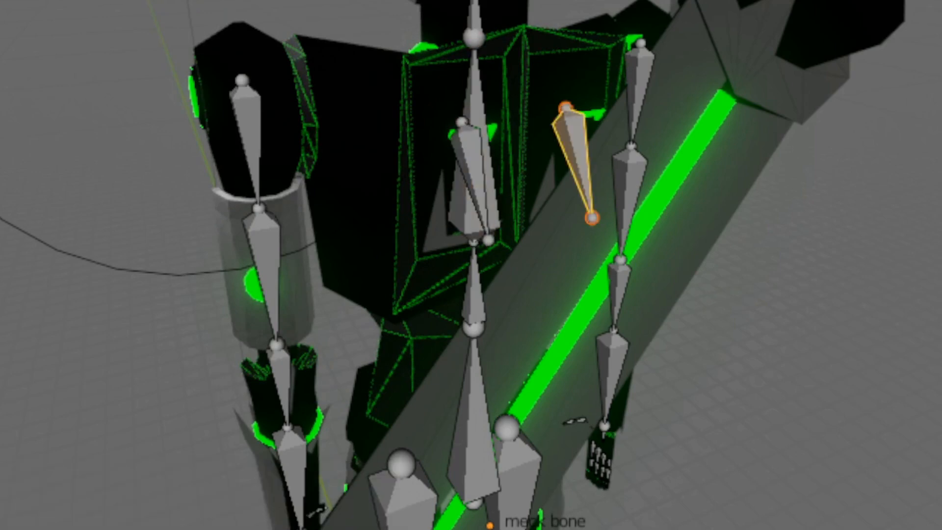
pyautogui.click(468, 166)
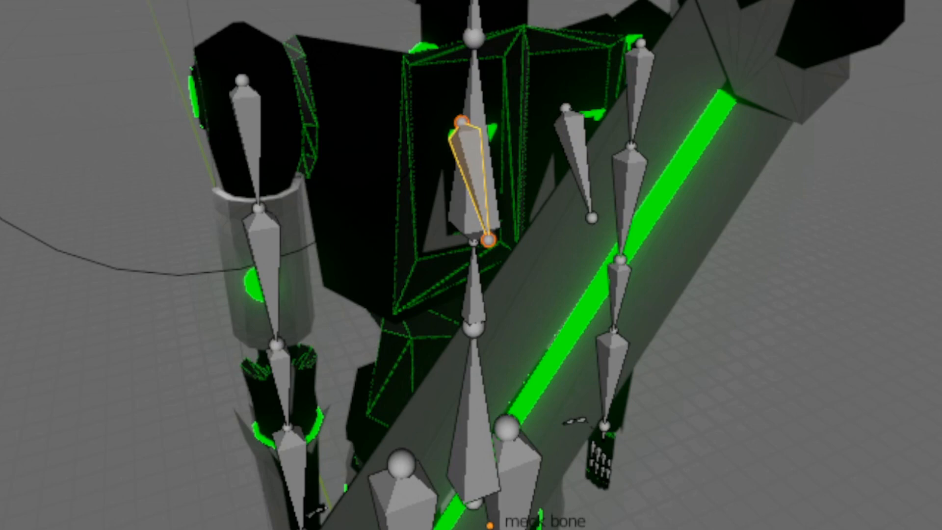
# Duplicate the original back-flap bone out to the upper end of the green-striped slab and rotate it about Y and Z
pyautogui.click(577, 147)
pyautogui.hotkey('shift', 'd')
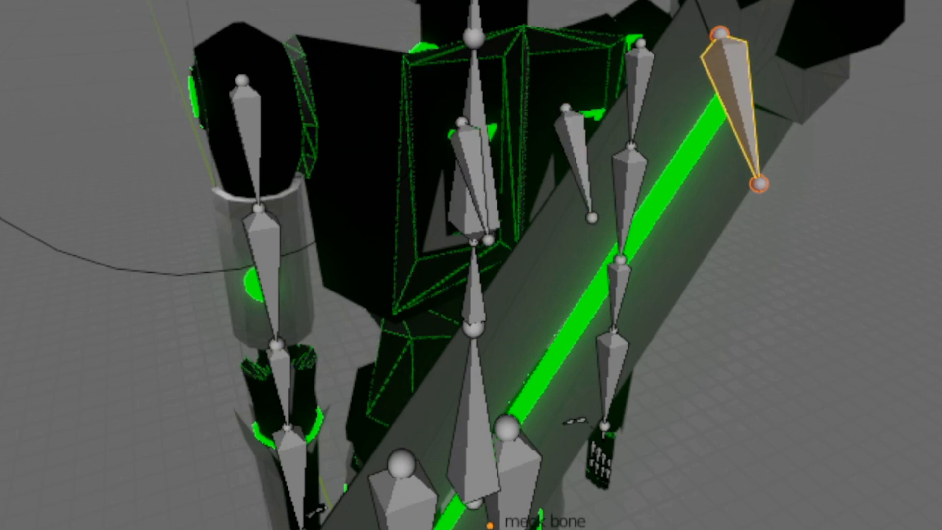
pyautogui.press('r')
pyautogui.press('y')
pyautogui.press('Return')
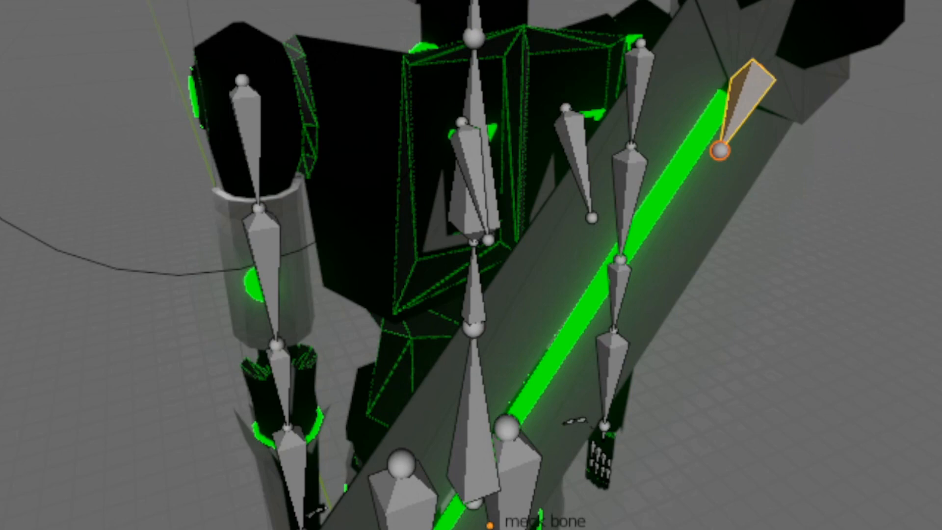
pyautogui.press('r')
pyautogui.press('z')
pyautogui.press('Return')
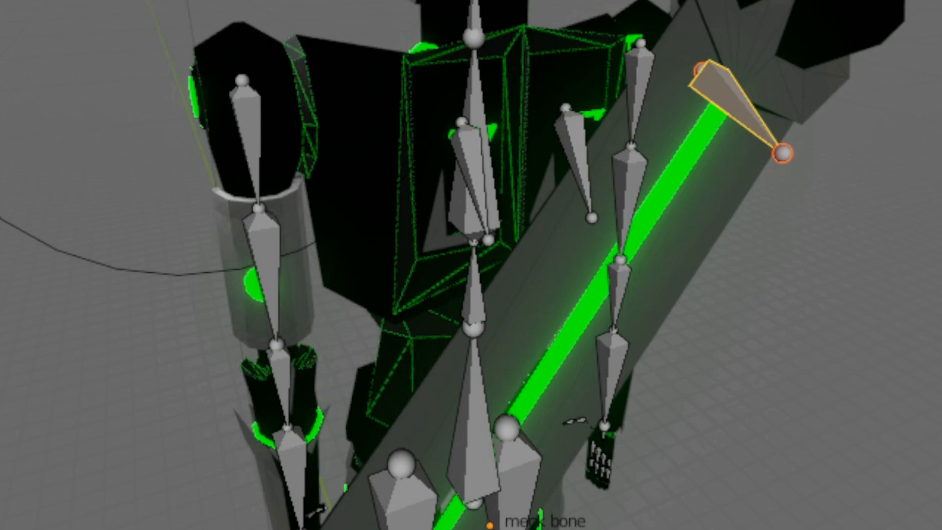
# Adjust the slab bone's orientation with further rotations about Z and X
pyautogui.press('r')
pyautogui.press('x')
pyautogui.press('z')
pyautogui.press('Return')
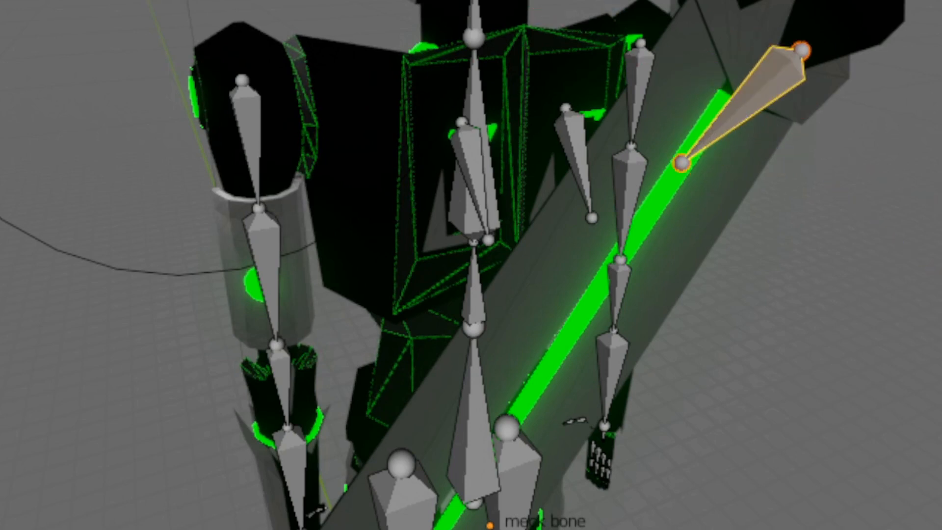
pyautogui.press('r')
pyautogui.press('x')
pyautogui.press('Return')
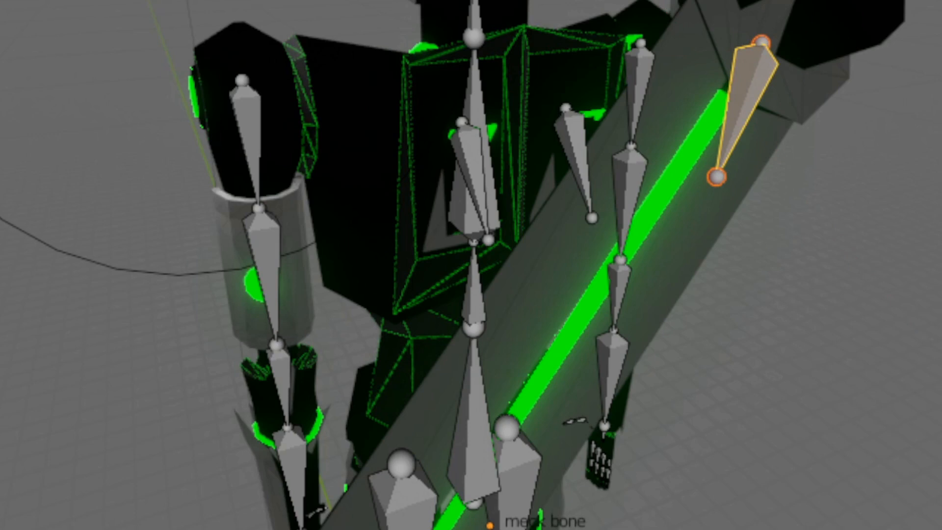
# Move the slab bone along Y, within the XZ plane and along Z to the upper end of the green stripe
pyautogui.press('g')
pyautogui.press('y')
pyautogui.press('Return')
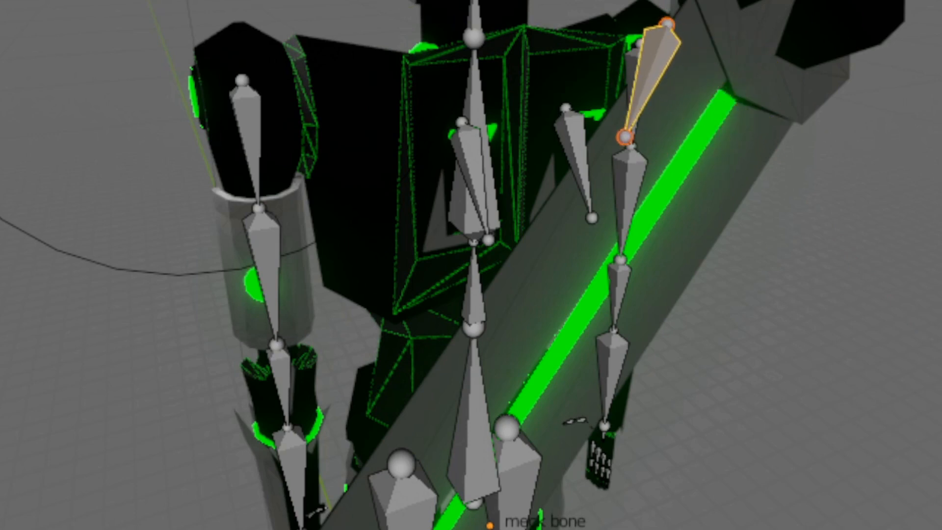
pyautogui.press('g')
pyautogui.hotkey('shift', 'y')
pyautogui.press('Return')
pyautogui.press('g')
pyautogui.press('y')
pyautogui.press('Escape')
pyautogui.press('g')
pyautogui.press('z')
pyautogui.press('Return')
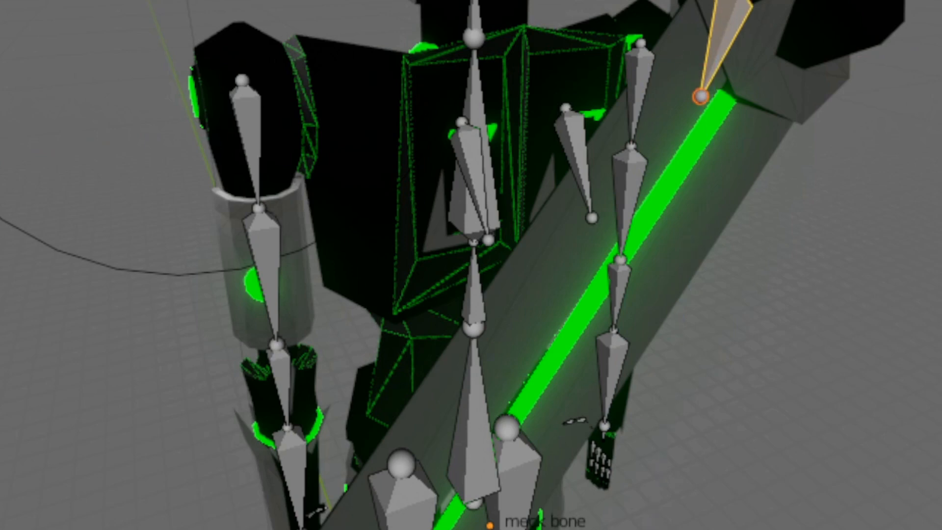
# Move the slab bone's free end along Y
pyautogui.press('g')
pyautogui.press('y')
pyautogui.press('z')
pyautogui.press('y')
pyautogui.press('Return')
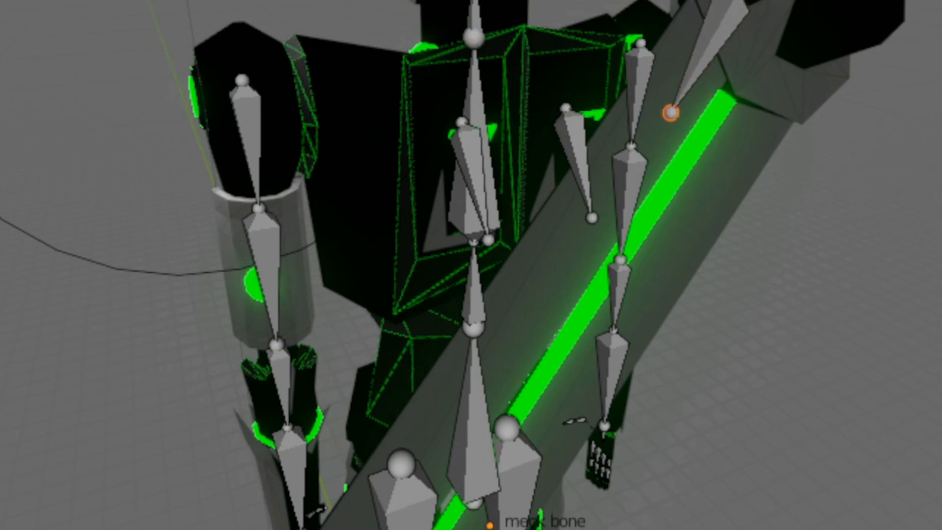
# Stretch the slab bone far down the slab by moving its free end within the XZ plane and along Y
pyautogui.press('g')
pyautogui.hotkey('shift', 'y')
pyautogui.press('Return')
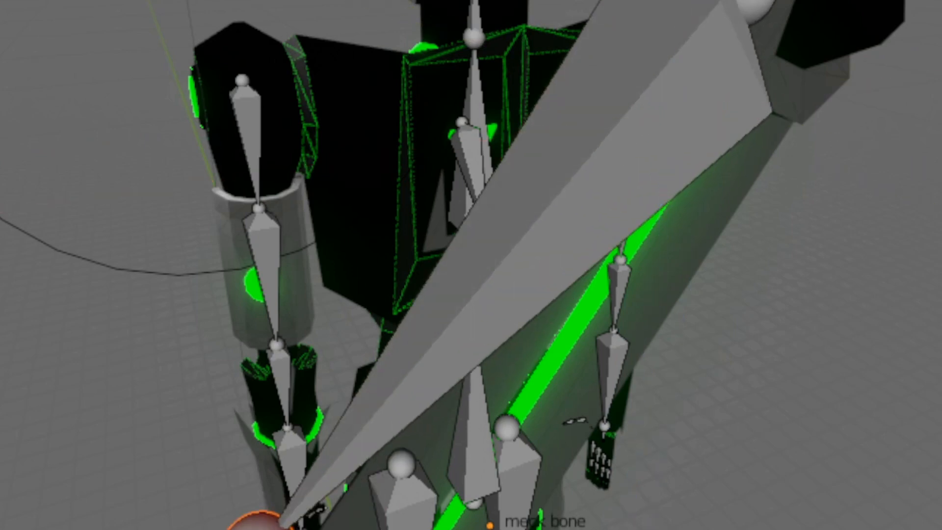
pyautogui.press('g')
pyautogui.hotkey('shift', 'y')
pyautogui.press('Return')
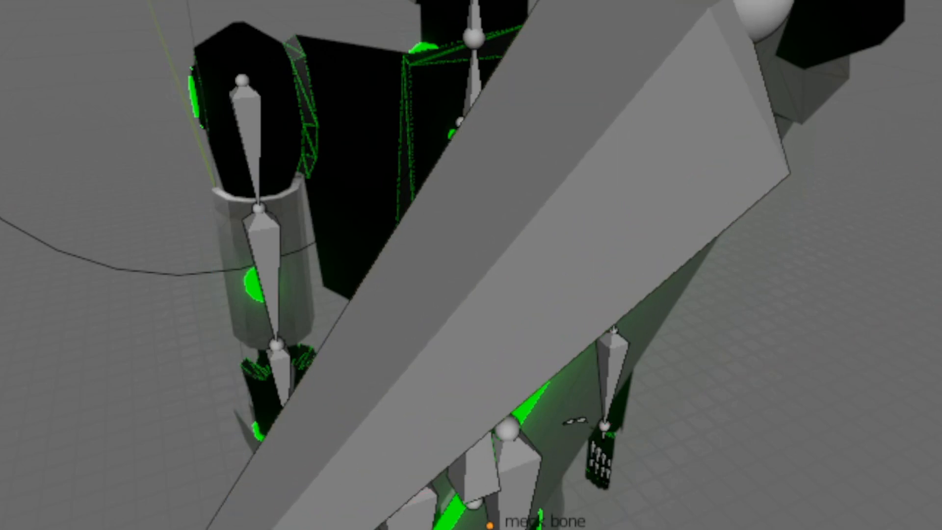
pyautogui.press('g')
pyautogui.press('y')
pyautogui.press('Return')
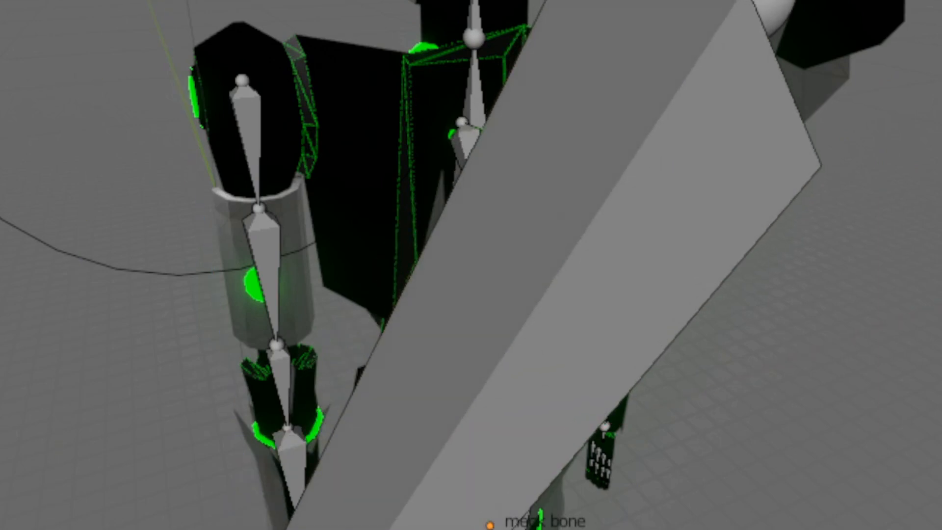
# Shorten the slab bone by moving its free end back along the local Y axis, and nudge that end down the slab
pyautogui.press('g')
pyautogui.press('Escape')
pyautogui.click(554, 265)
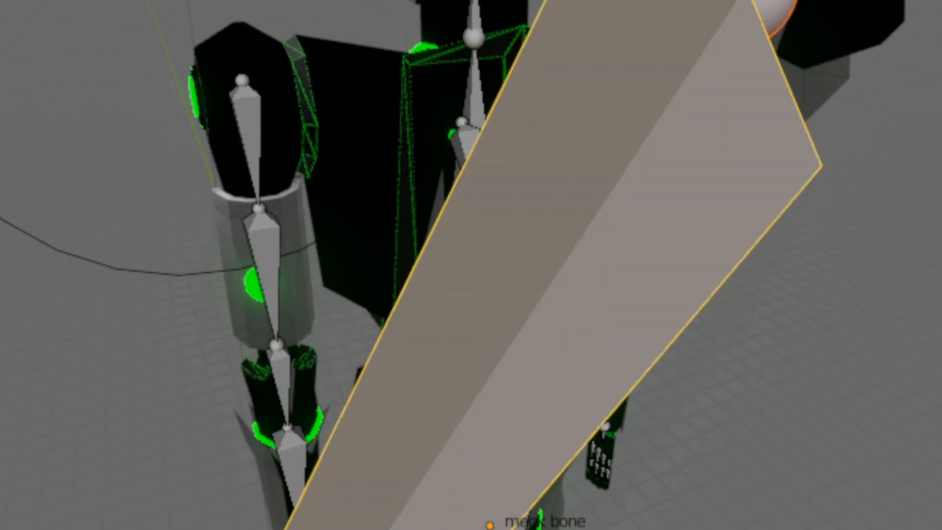
pyautogui.hotkey('alt', 'a')
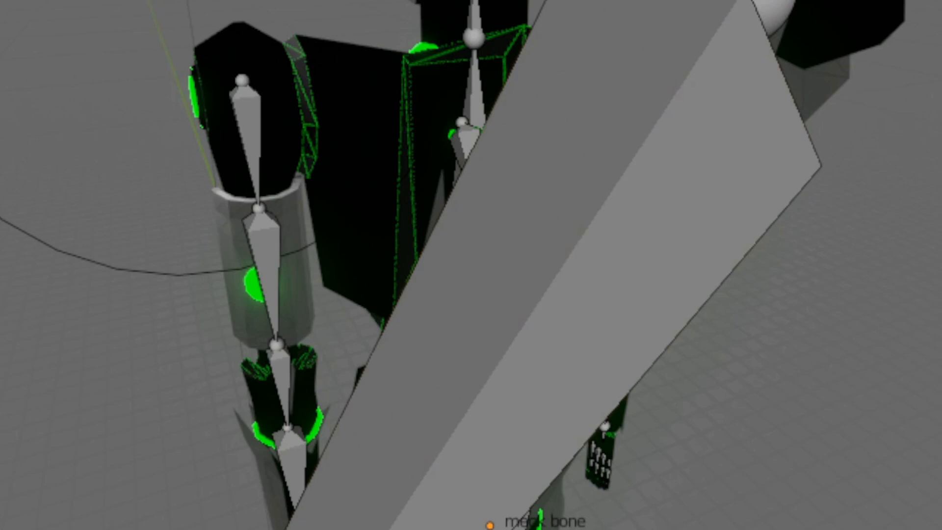
pyautogui.press('g')
pyautogui.press('y')
pyautogui.press('y')
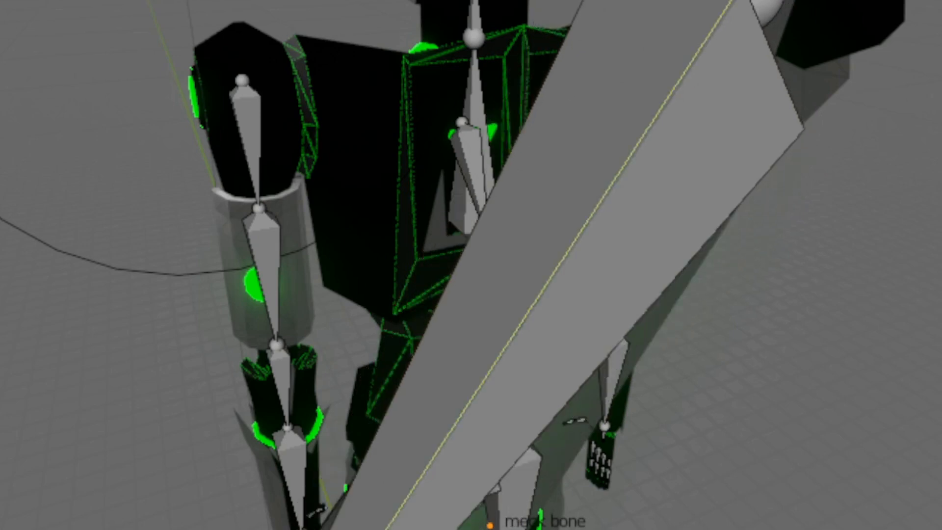
pyautogui.press('Return')
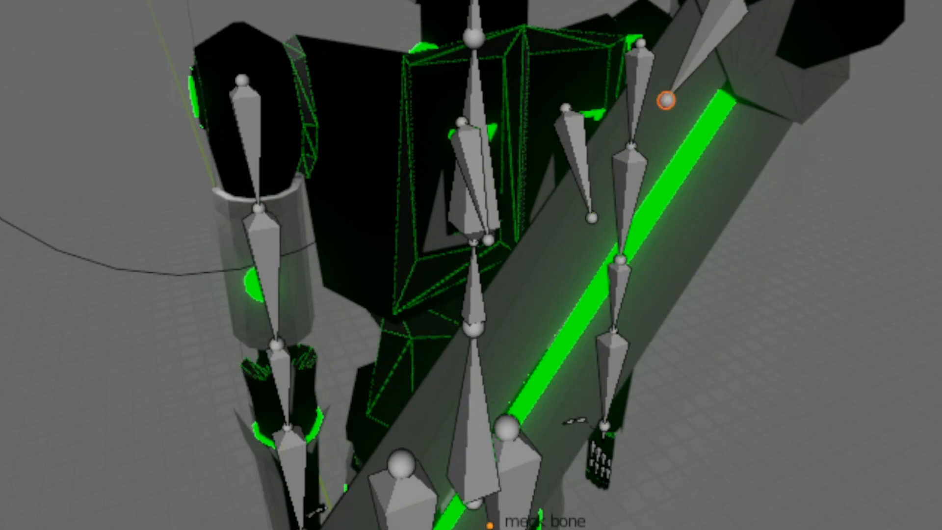
pyautogui.click(709, 42)
pyautogui.hotkey('alt', 'a')
pyautogui.press('g')
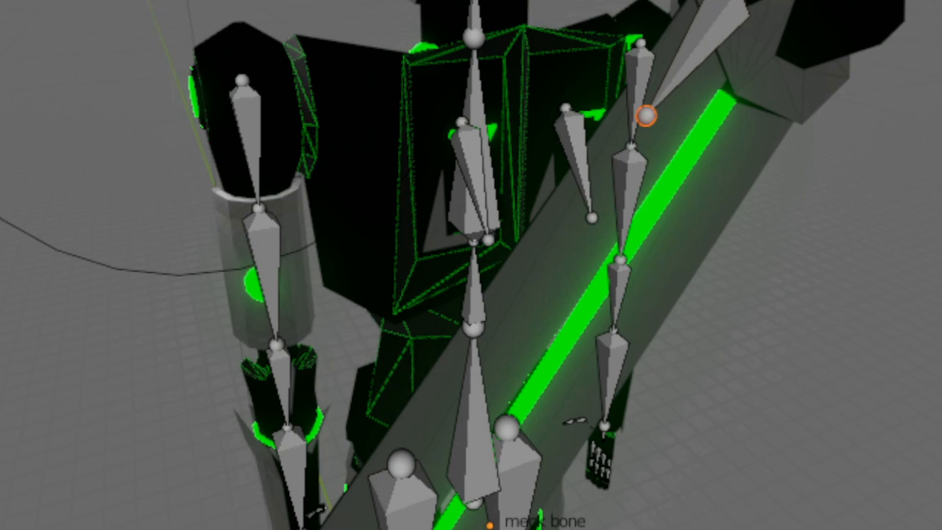
# Examine the character's face, visor and head bone from the side, close up and further out
pyautogui.keyDown('shift'); pyautogui.moveTo(417, 84); pyautogui.dragTo(333, 529, button='middle'); pyautogui.keyUp('shift')
pyautogui.moveTo(332, 488); pyautogui.dragTo(540, 488, button='middle')
pyautogui.keyDown('shift'); pyautogui.moveTo(376, 420); pyautogui.dragTo(463, 252, button='middle'); pyautogui.keyUp('shift')
pyautogui.scroll(4, 462, 252)
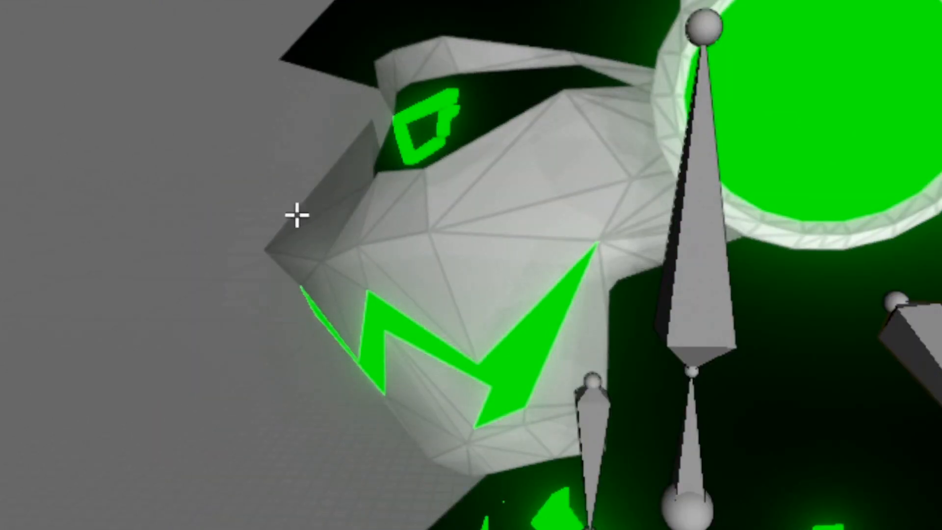
pyautogui.moveTo(262, 271); pyautogui.dragTo(346, 245, button='middle')
pyautogui.scroll(-2, 428, 285)
pyautogui.moveTo(439, 184); pyautogui.dragTo(433, 206, button='middle')
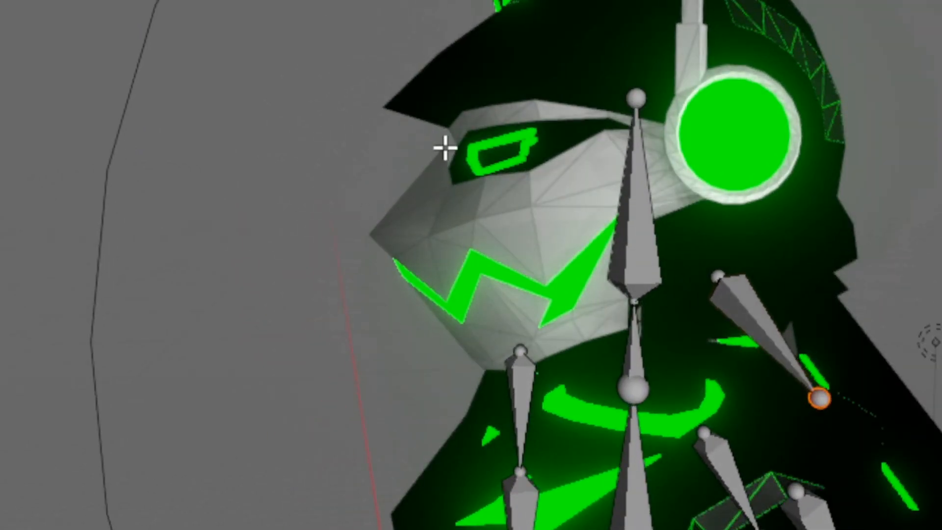
pyautogui.scroll(3, 481, 196)
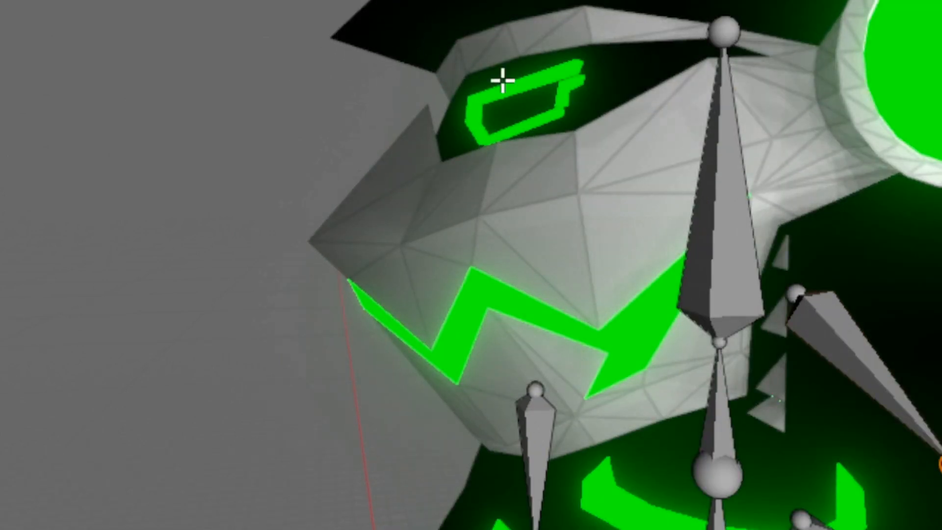
pyautogui.scroll(-2, 432, 81)
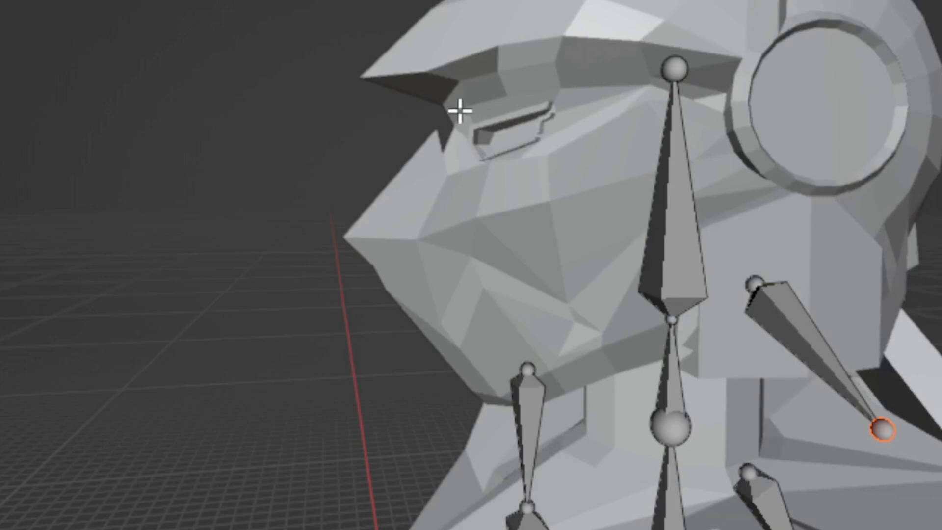
pyautogui.moveTo(458, 109)
pyautogui.mouseDown(button='middle')
pyautogui.moveTo(440, 157)
pyautogui.moveTo(431, 133)
pyautogui.moveTo(435, 173)
pyautogui.mouseUp(button='middle')
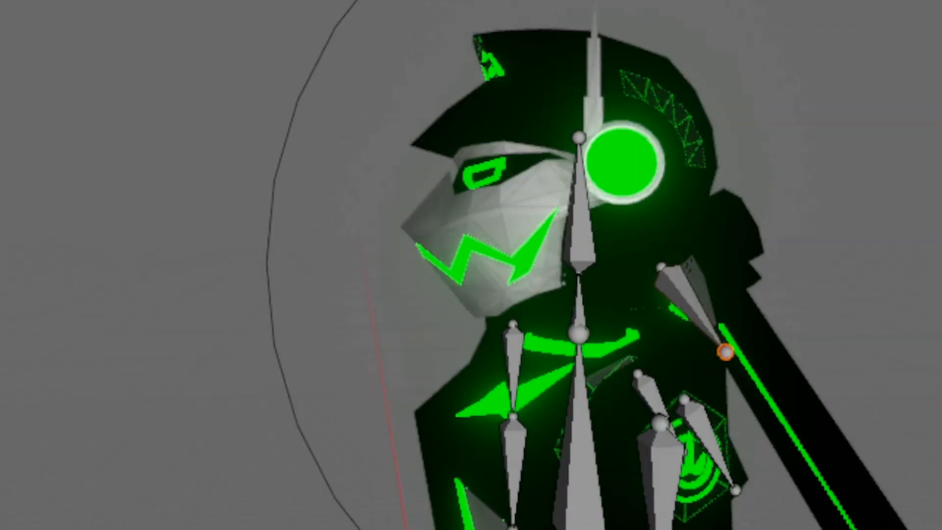
# Inspect the side of the head and the layered triangular plates behind the jaw
pyautogui.scroll(2, 633, 259)
pyautogui.keyDown('shift'); pyautogui.moveTo(656, 401); pyautogui.dragTo(593, 270, button='middle'); pyautogui.keyUp('shift')
pyautogui.keyDown('shift'); pyautogui.moveTo(595, 166); pyautogui.dragTo(822, 332, button='middle'); pyautogui.keyUp('shift')
pyautogui.scroll(3, 428, 254)
pyautogui.scroll(1, 428, 255)
pyautogui.moveTo(406, 271); pyautogui.dragTo(404, 163, button='middle')
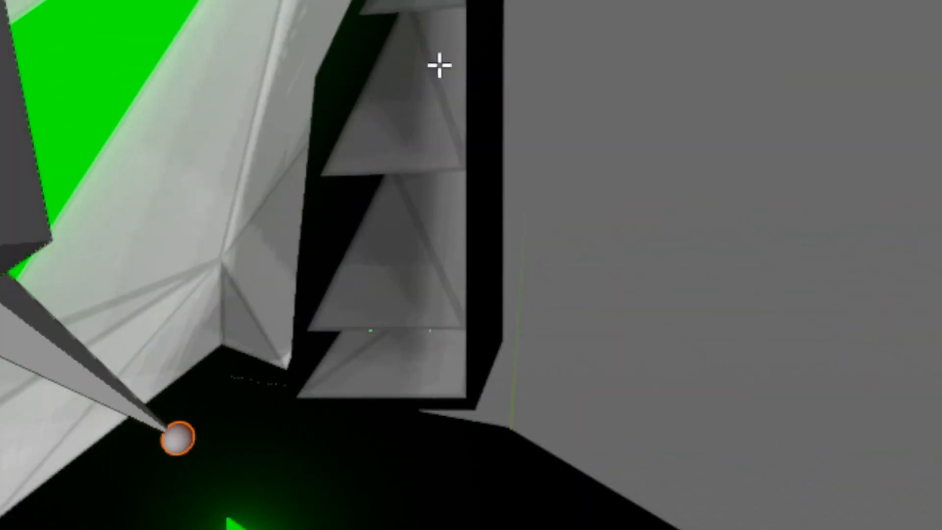
pyautogui.scroll(-4, 406, 267)
pyautogui.moveTo(406, 267); pyautogui.dragTo(452, 284, button='middle')
# Check how the spine, arm, back-flap and slab bones sit in the upper body from the front and side
pyautogui.scroll(-5, 452, 284)
pyautogui.keyDown('shift'); pyautogui.moveTo(434, 431); pyautogui.dragTo(443, 204, button='middle'); pyautogui.keyUp('shift')
pyautogui.moveTo(509, 269); pyautogui.dragTo(389, 274, button='middle')
pyautogui.scroll(4, 389, 274)
pyautogui.moveTo(639, 214); pyautogui.dragTo(569, 214, button='middle')
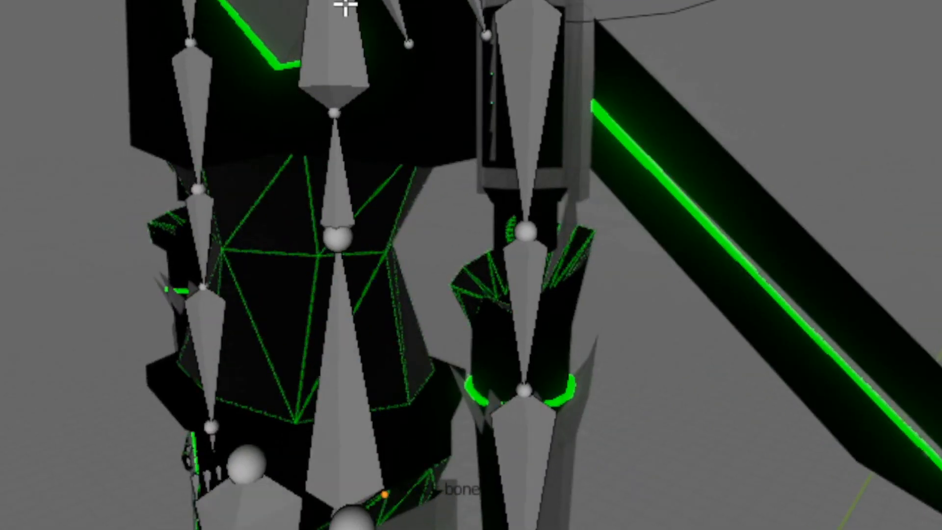
pyautogui.keyDown('shift'); pyautogui.moveTo(309, 4); pyautogui.dragTo(459, 270, button='middle'); pyautogui.keyUp('shift')
pyautogui.scroll(-2, 458, 269)
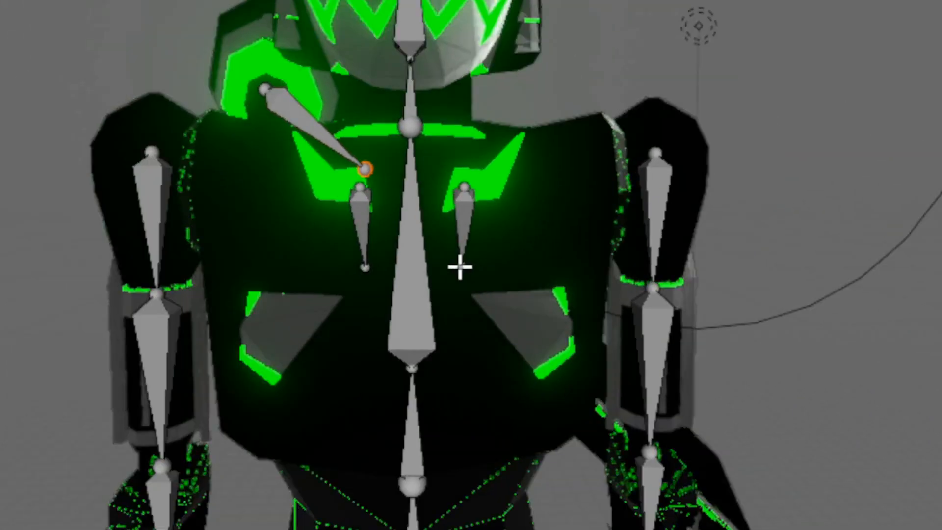
pyautogui.scroll(-2, 464, 255)
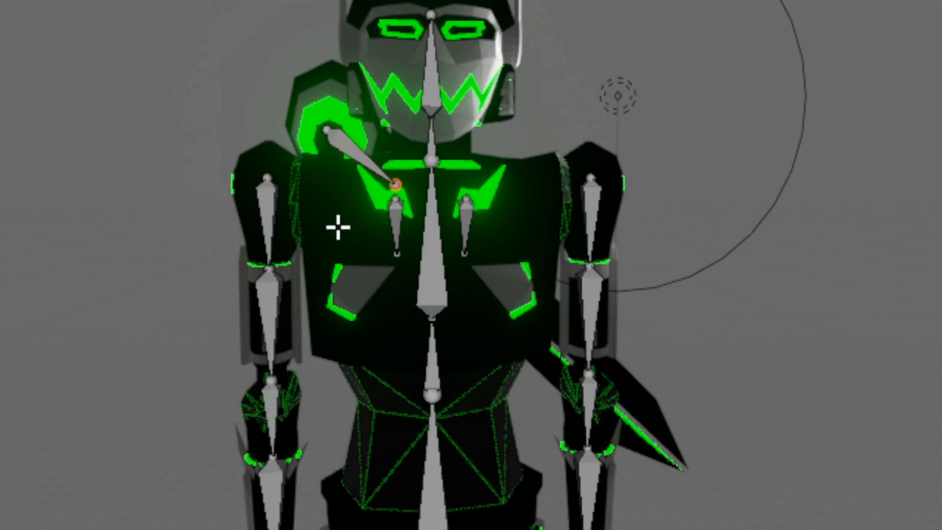
pyautogui.moveTo(543, 263); pyautogui.dragTo(412, 271, button='middle')
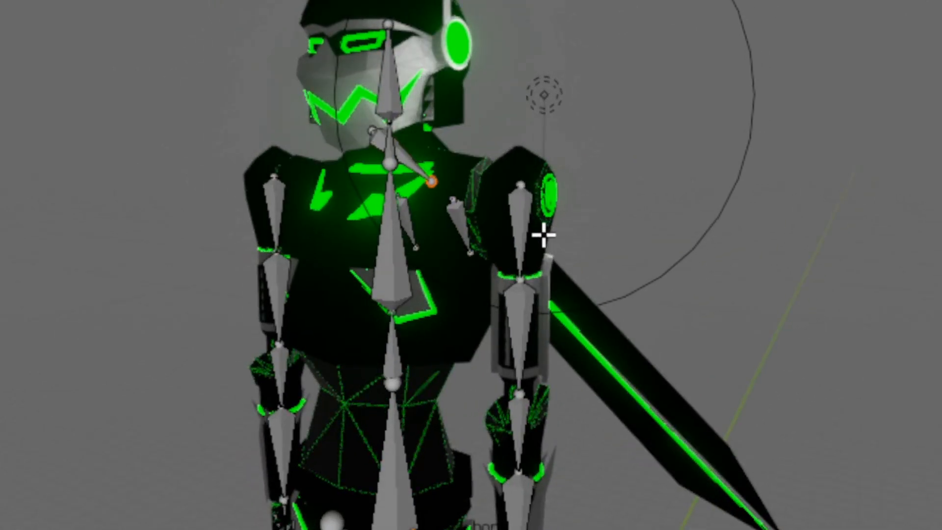
pyautogui.moveTo(543, 234); pyautogui.dragTo(569, 211, button='middle')
pyautogui.scroll(3, 521, 249)
pyautogui.scroll(-2, 511, 248)
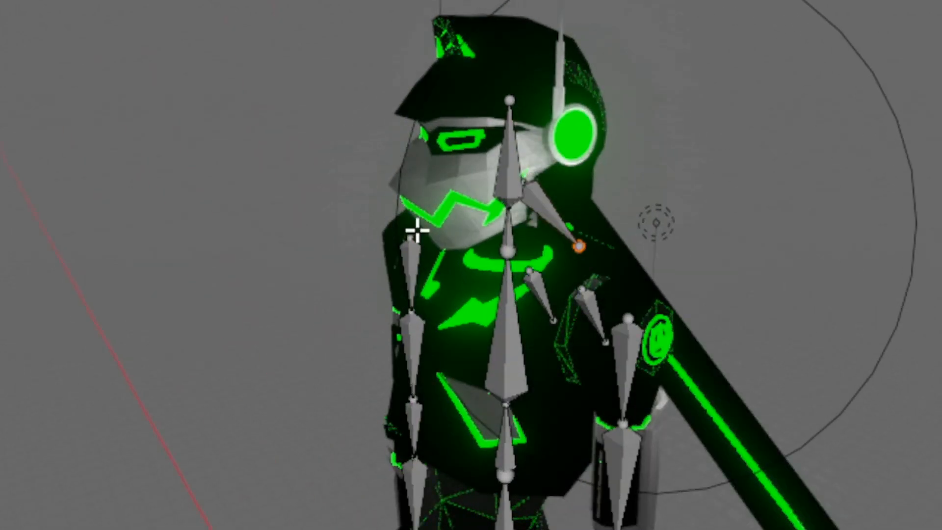
pyautogui.scroll(1, 685, 236)
pyautogui.moveTo(683, 236); pyautogui.dragTo(586, 186, button='middle')
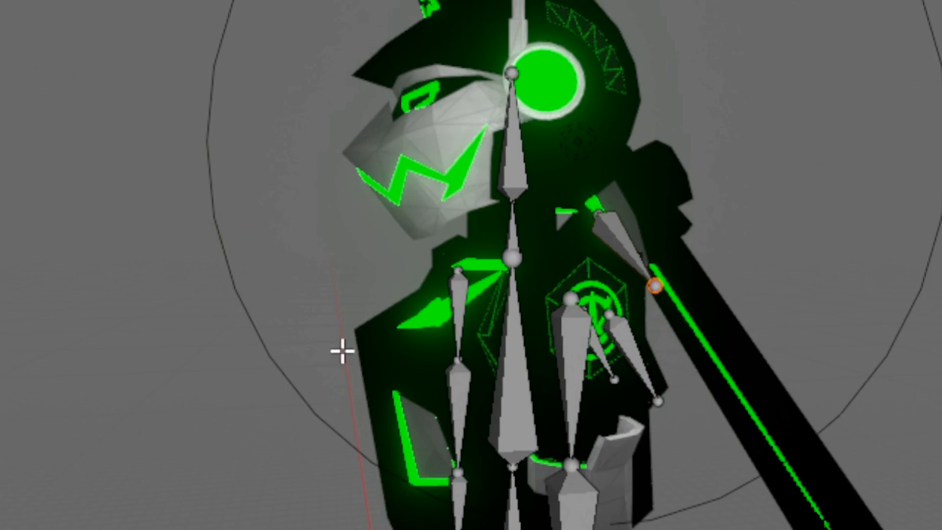
pyautogui.scroll(-4, 249, 273)
pyautogui.scroll(3, 252, 273)
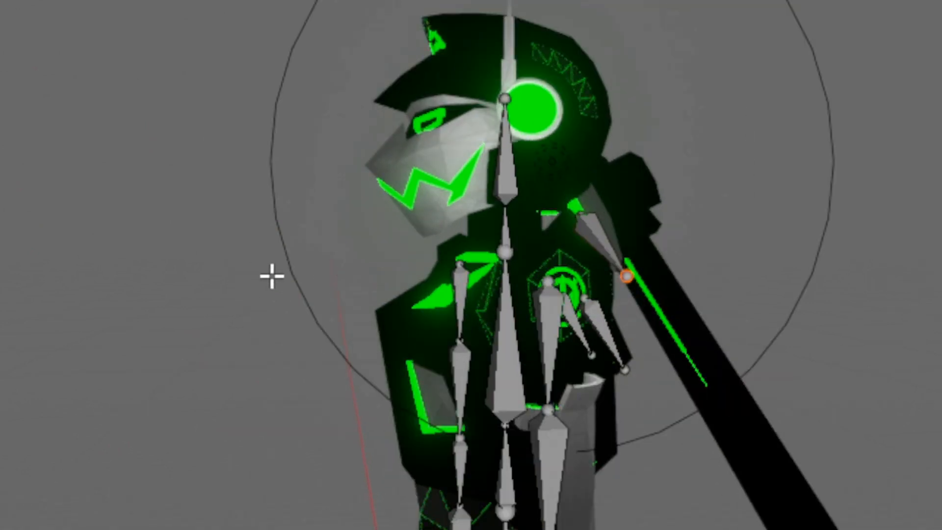